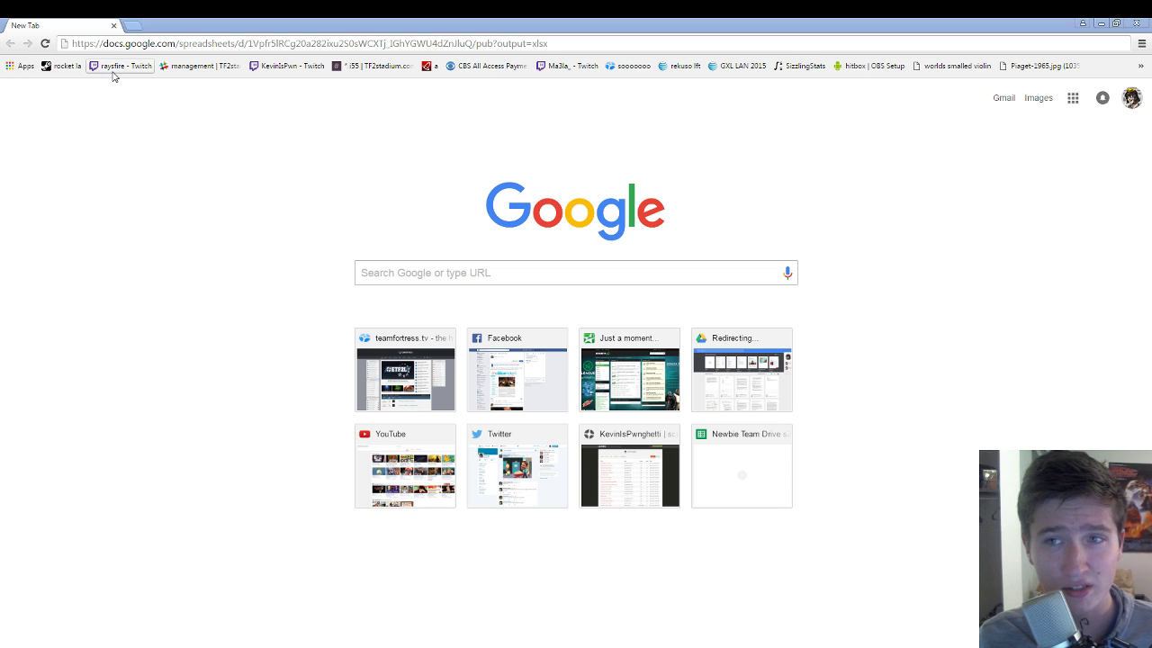
Step: Download the ESEA TF2 SCRIMS workbook as an xlsx file from its export address
left_click(403, 40)
key("End")
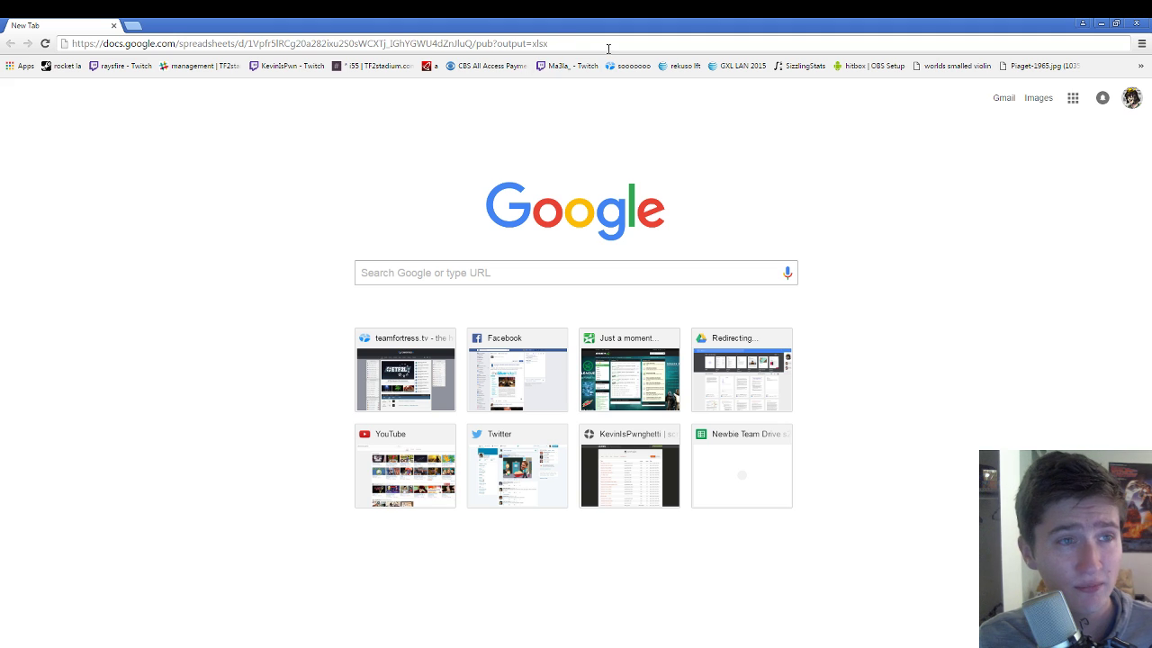
key("Return")
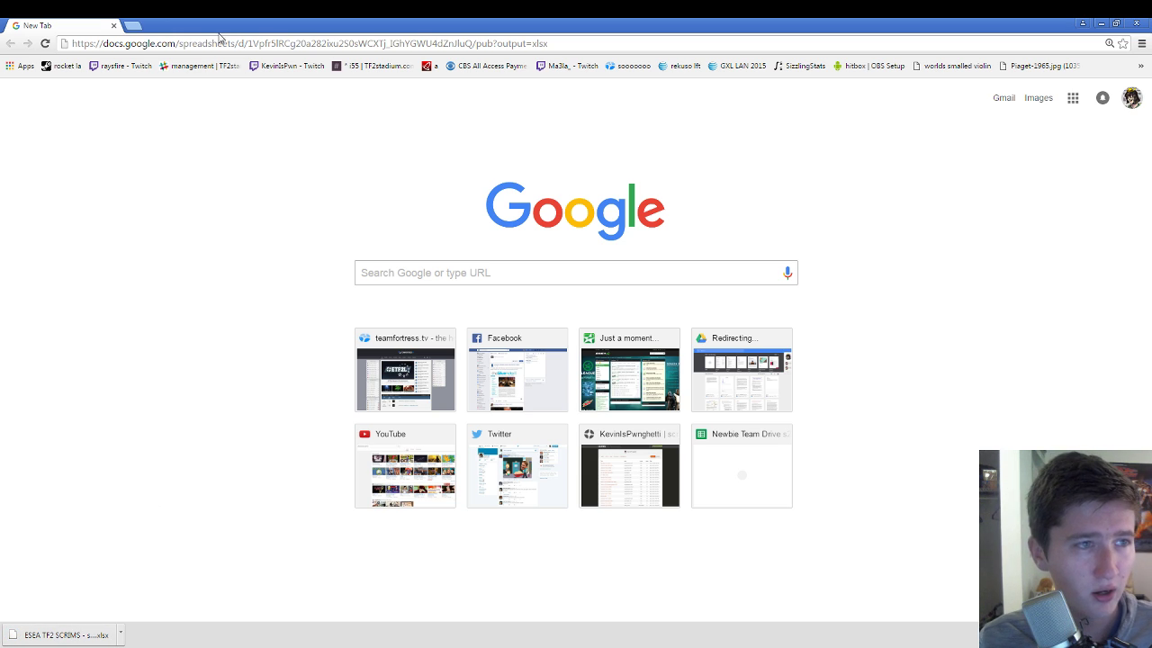
Step: Go to the Google Sheets home page at docs.google.com/spreadsheets/
left_click_drag(240, 43, 616, 51)
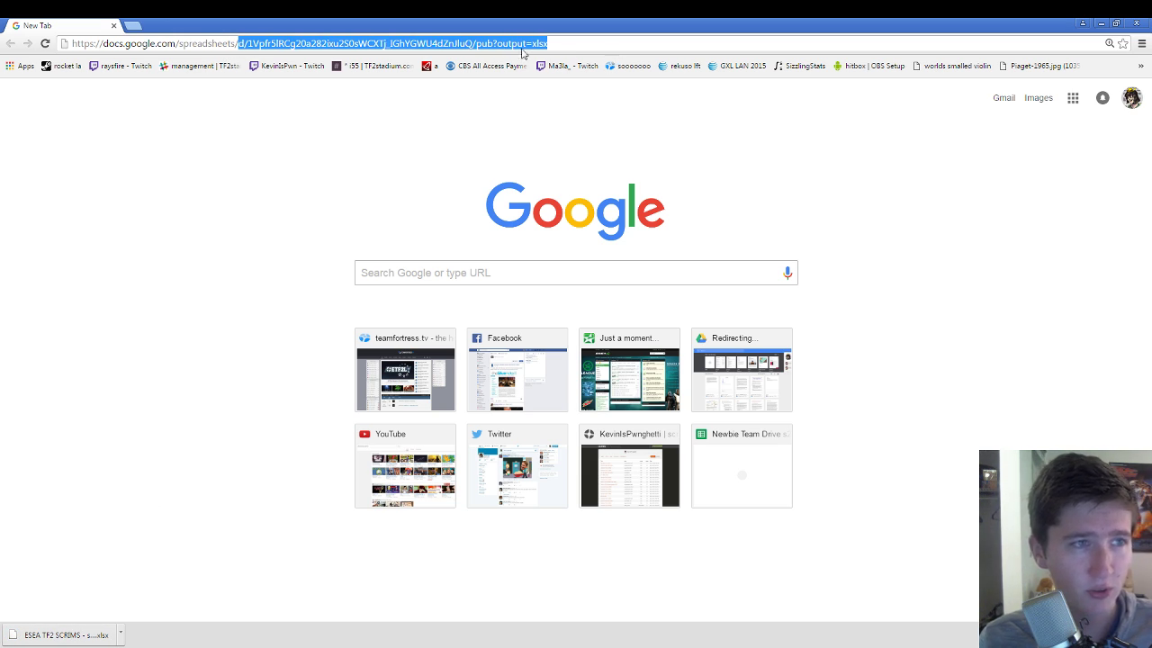
key("BackSpace")
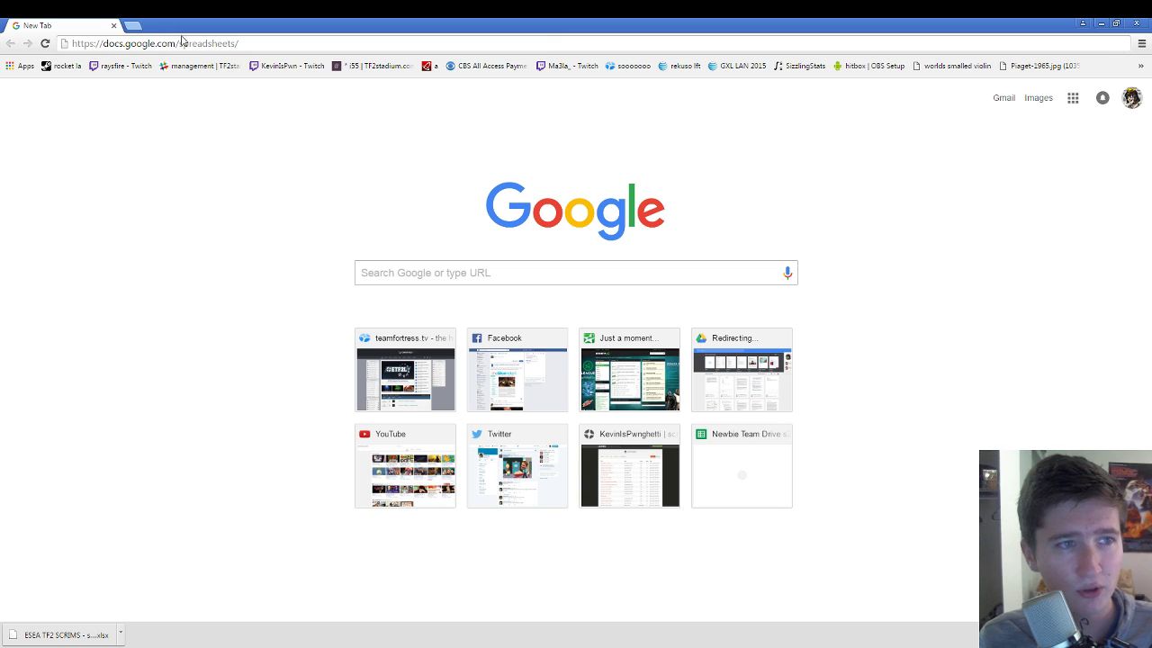
key("Return")
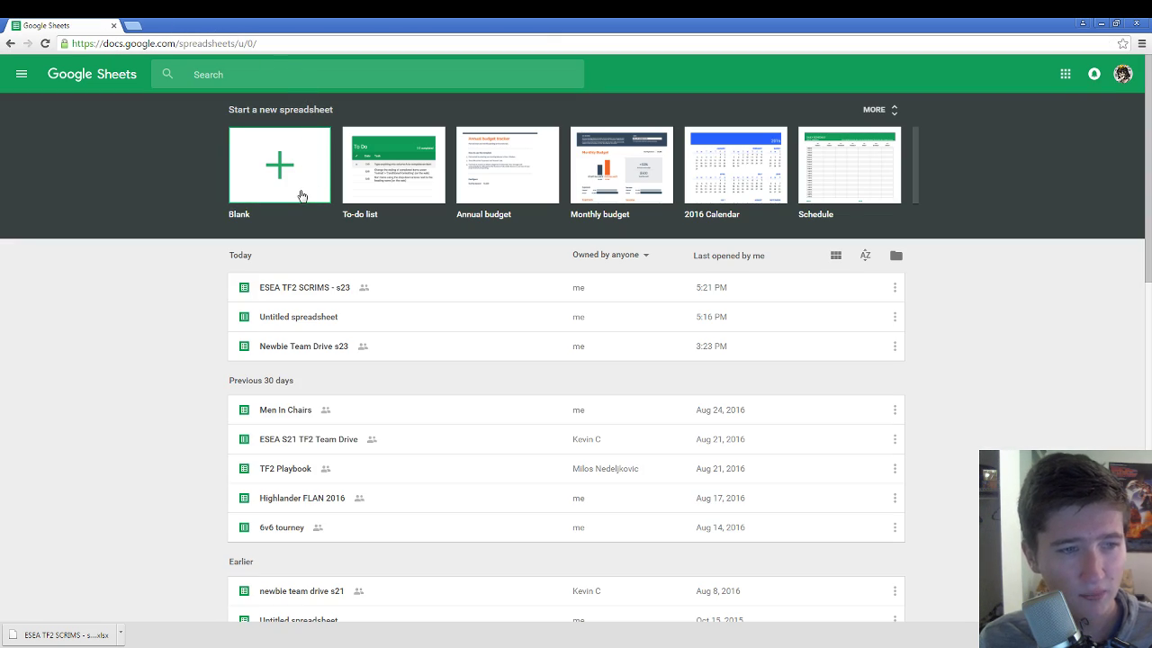
Step: Create a blank spreadsheet and replace it with the uploaded ESEA TF2 SCRIMS xlsx
left_click(290, 177)
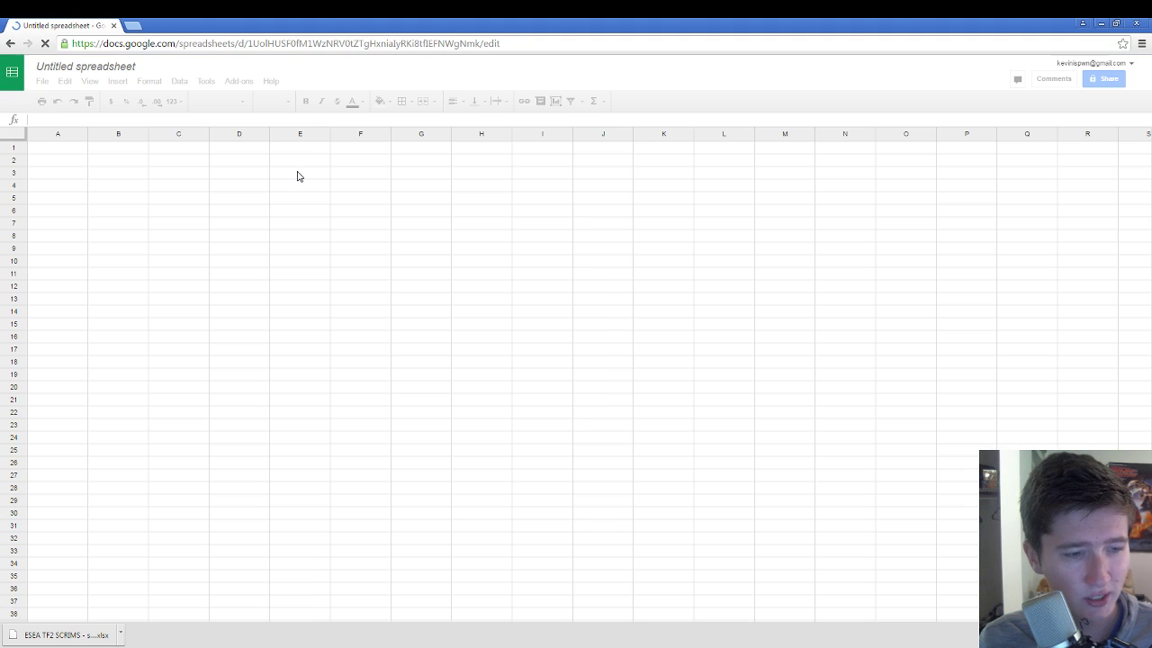
left_click(42, 83)
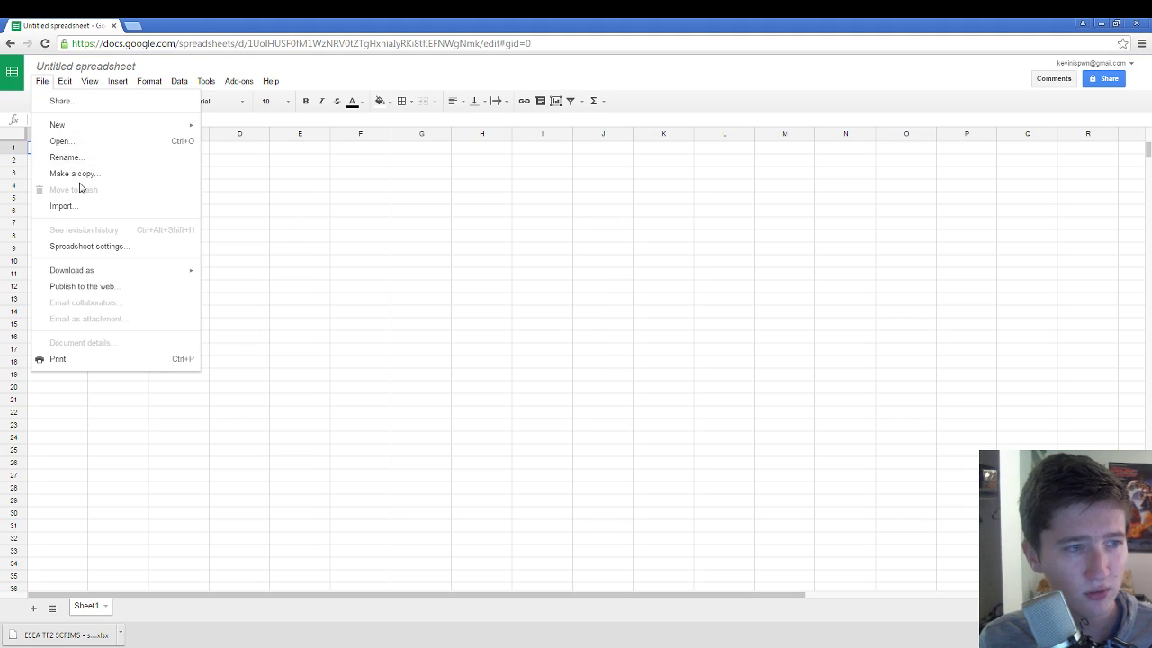
left_click(81, 209)
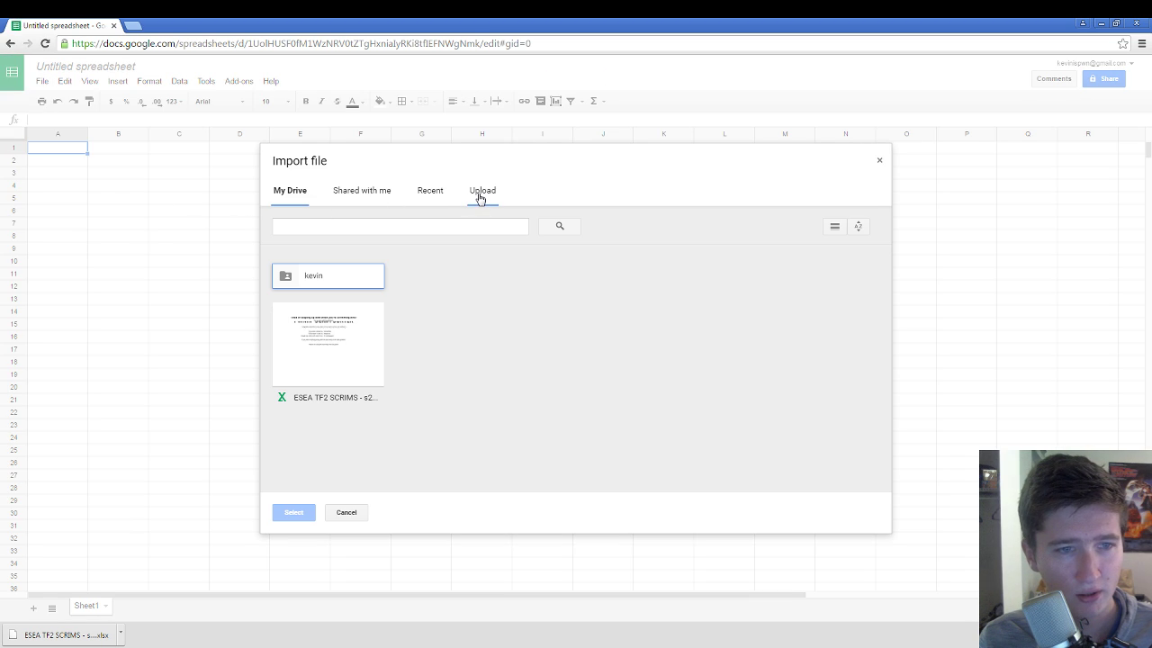
left_click(481, 190)
left_click_drag(90, 632, 610, 330)
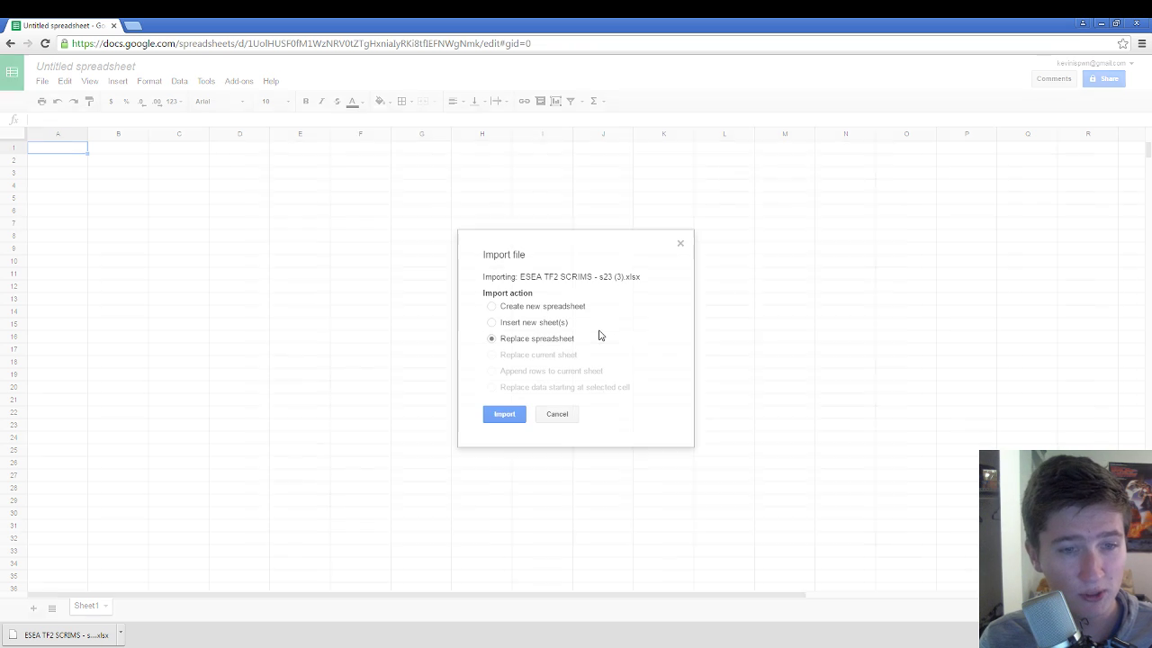
left_click(507, 414)
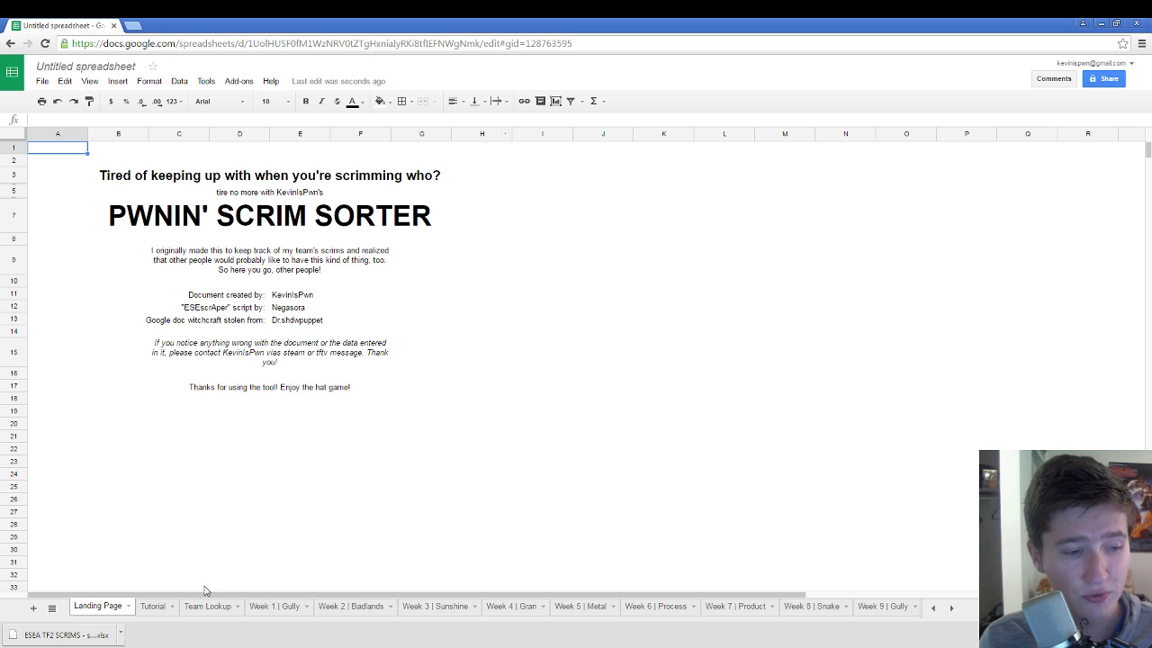
Step: View the Tutorial sheet, then switch to the Team Lookup sheet
left_click(160, 610)
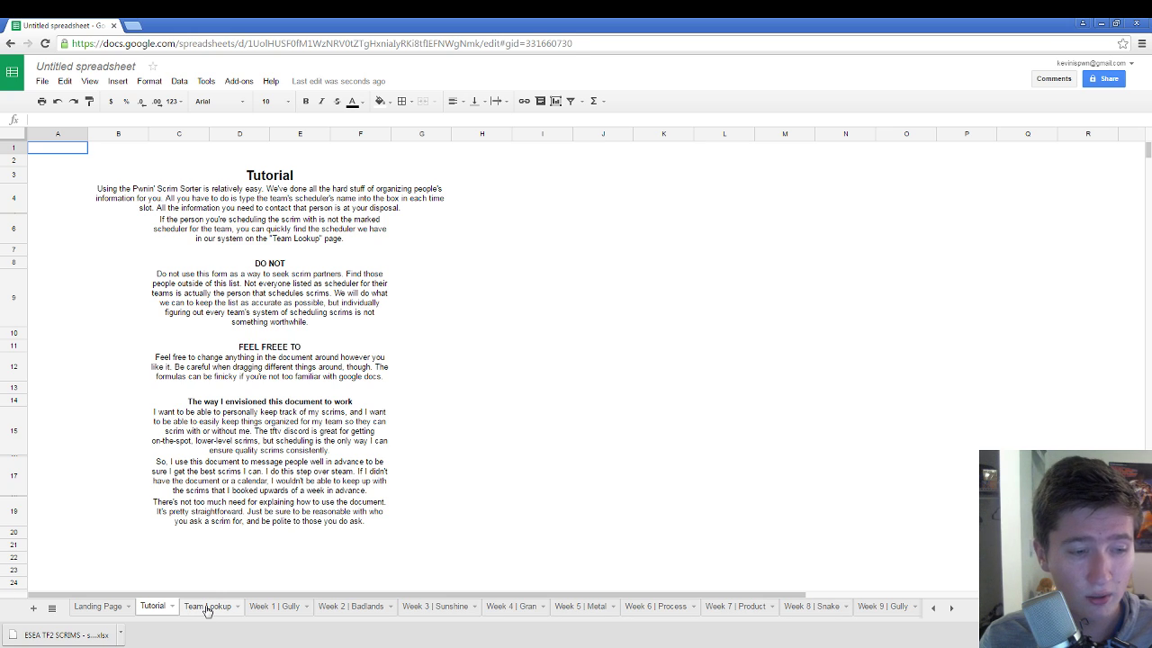
left_click(207, 609)
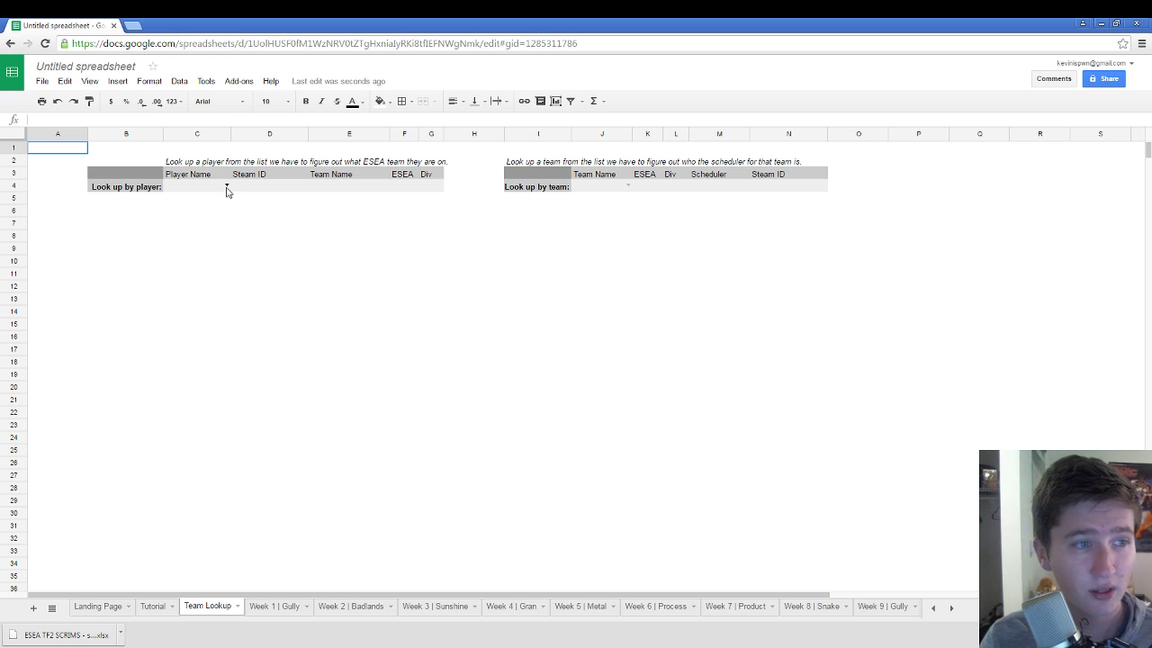
Step: Pick a player in the C4 lookup dropdown to show their Steam ID, team Daijoubu and Open division
left_click(227, 189)
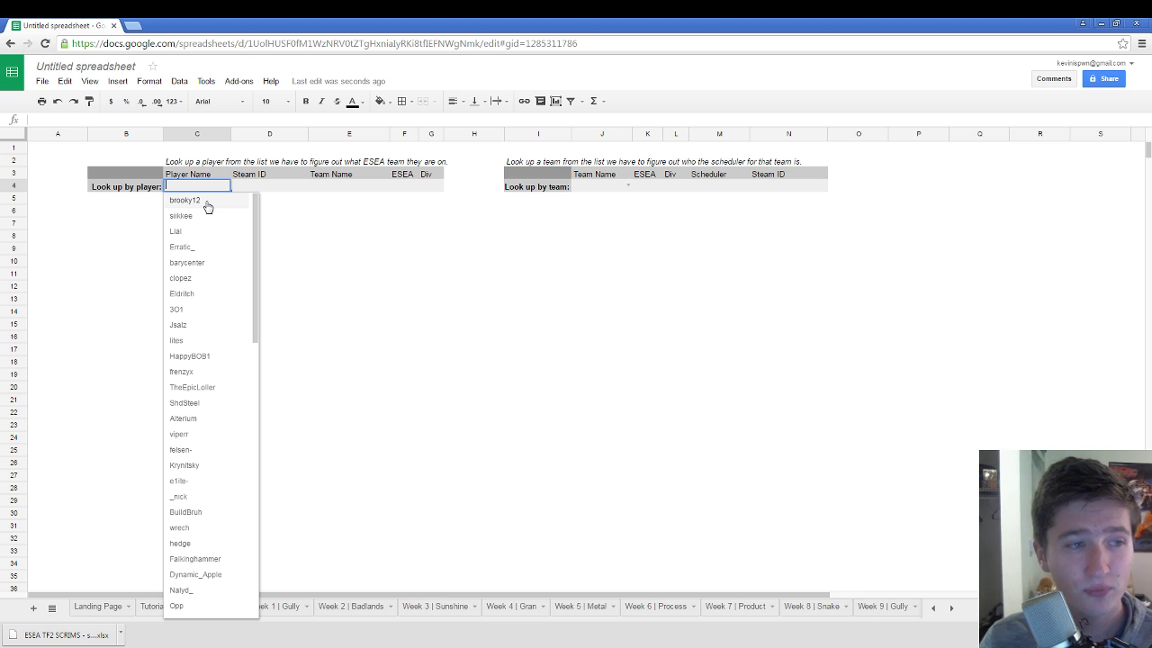
left_click(185, 200)
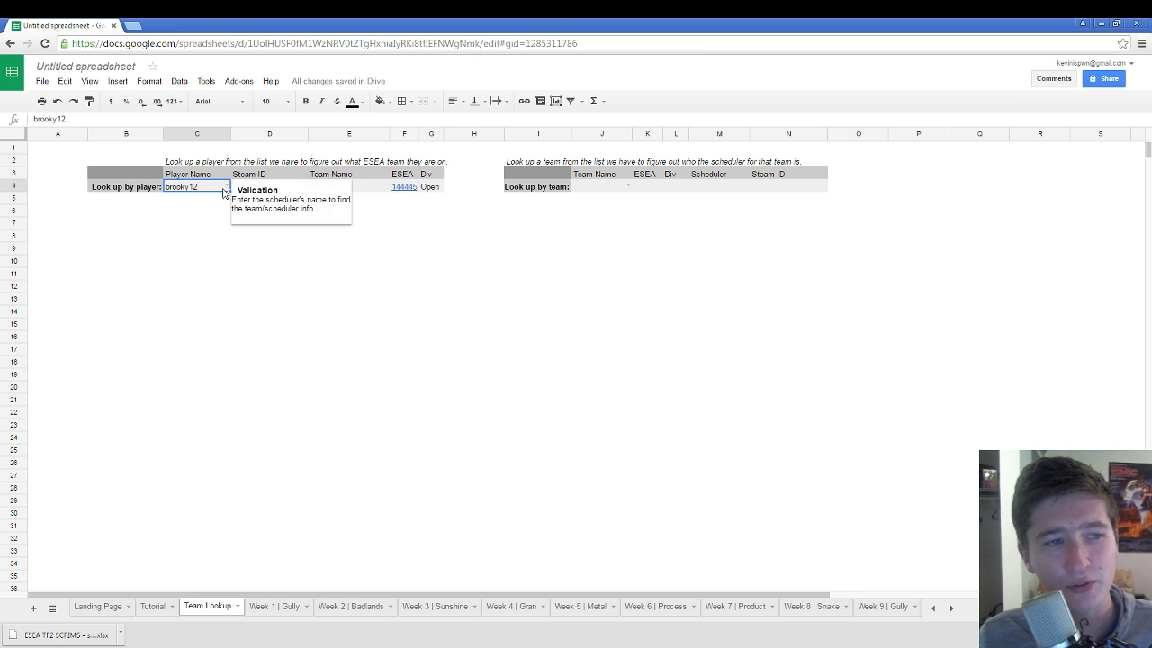
left_click(203, 263)
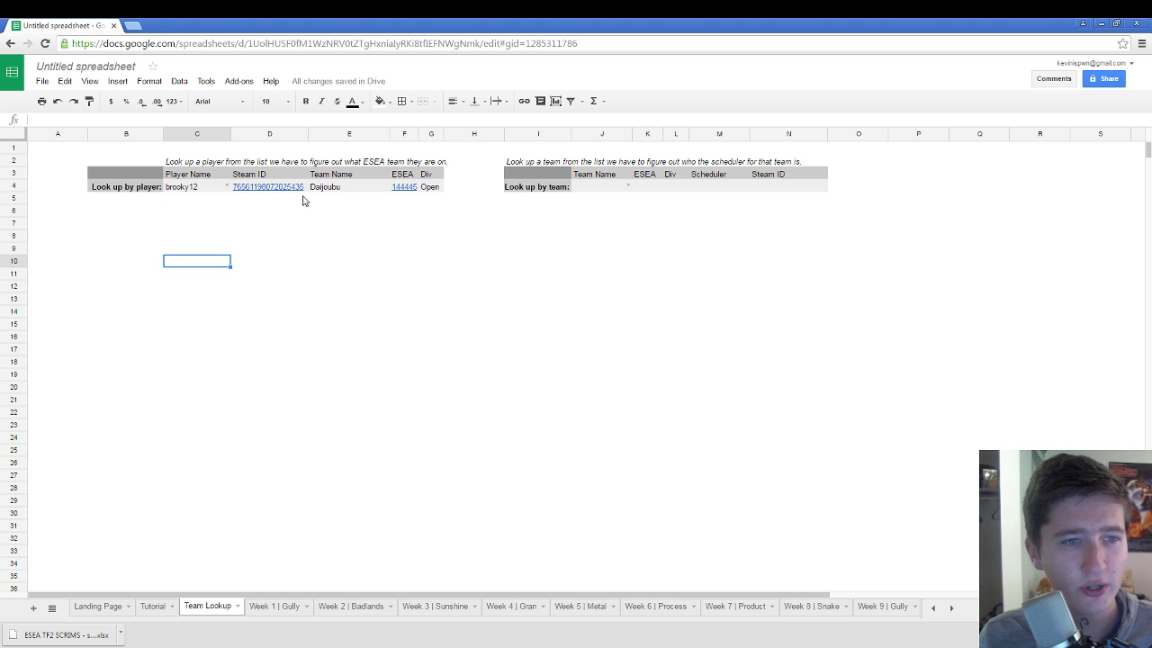
Step: Select Not Around Bears in the J4 team lookup dropdown
left_click(628, 187)
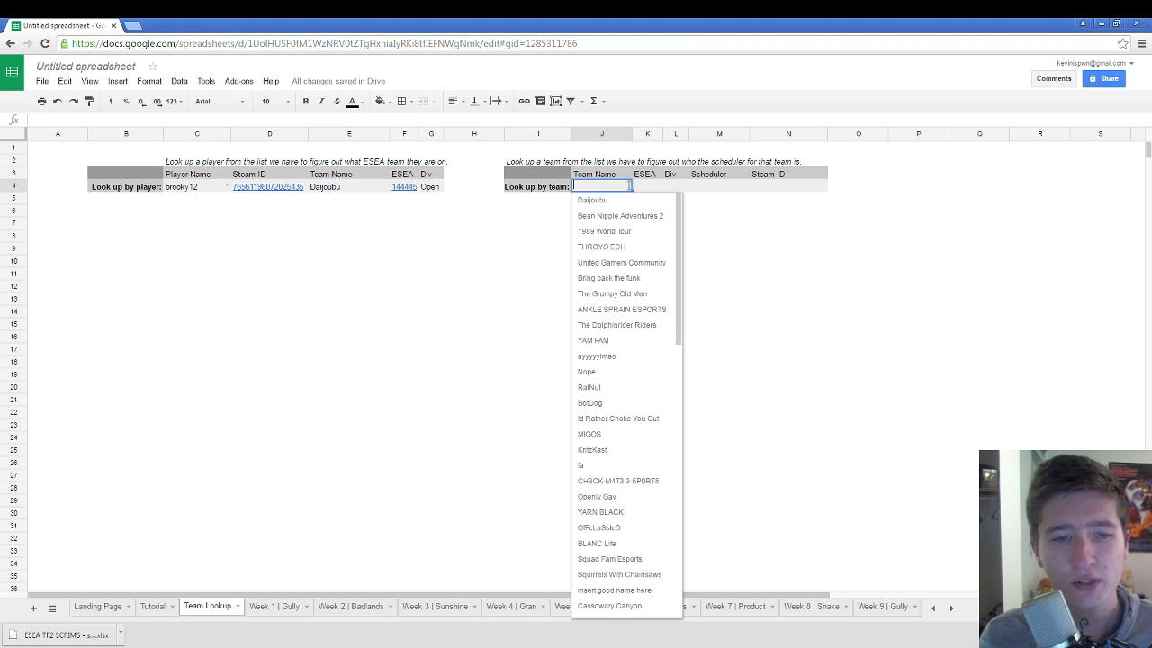
scroll(638, 330, "down", 10)
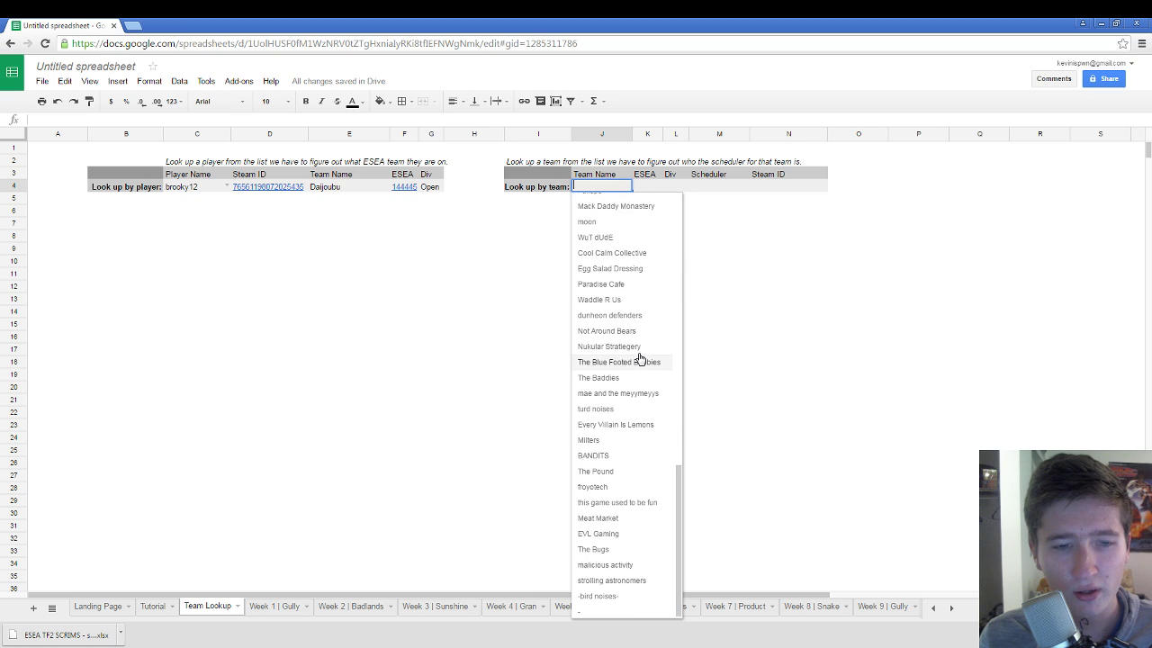
scroll(639, 359, "up", 1)
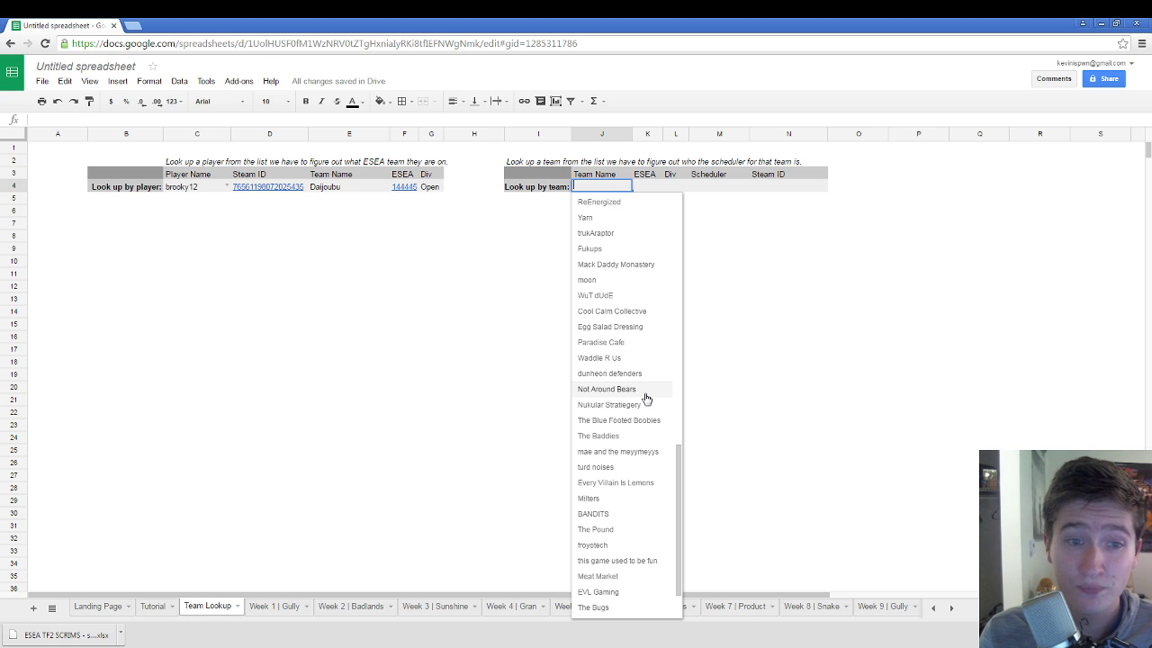
left_click(645, 388)
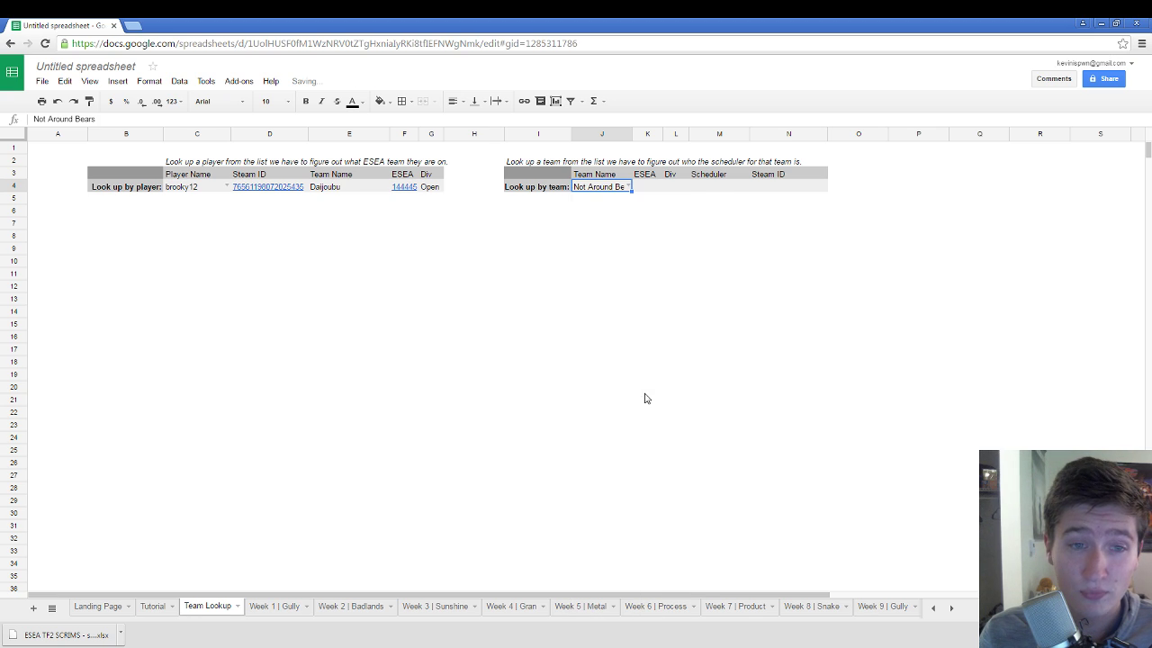
Step: Inspect the M4 scheduler and N4 Steam ID formulas, then deselect the results
left_click(728, 191)
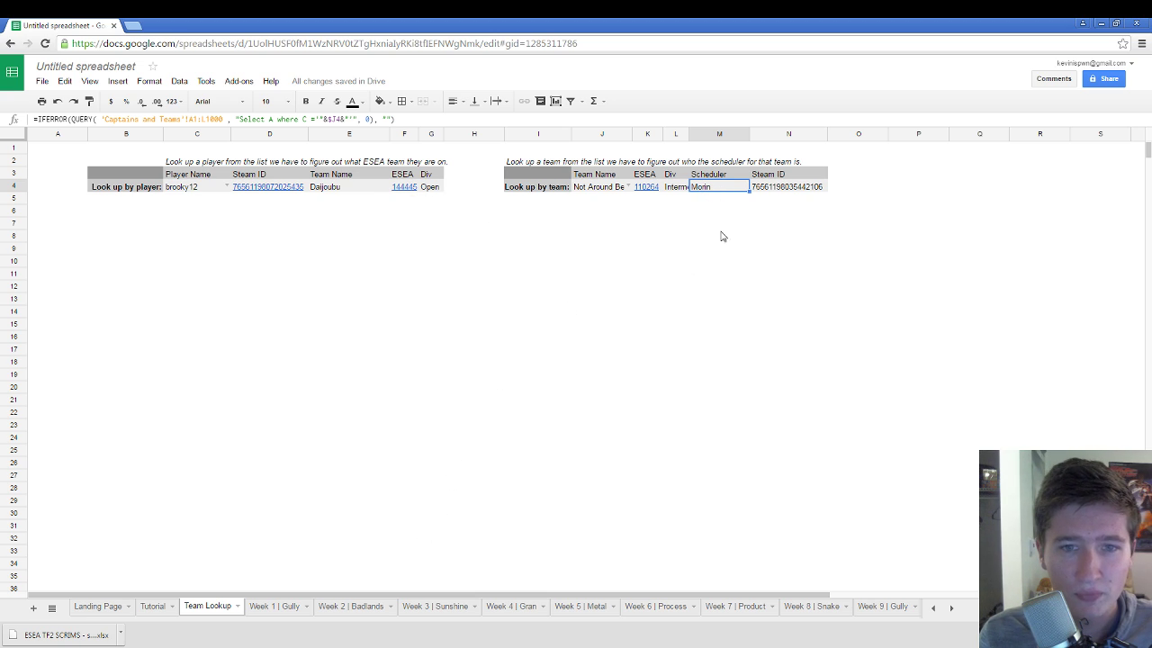
left_click(776, 188)
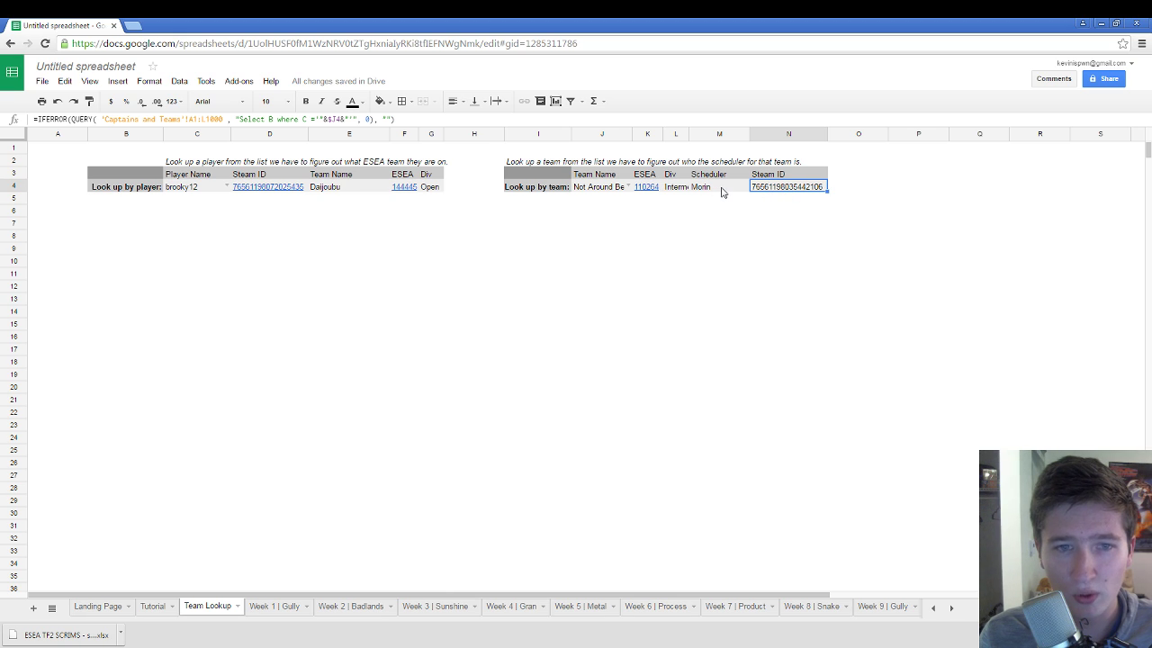
mouse_move(646, 190)
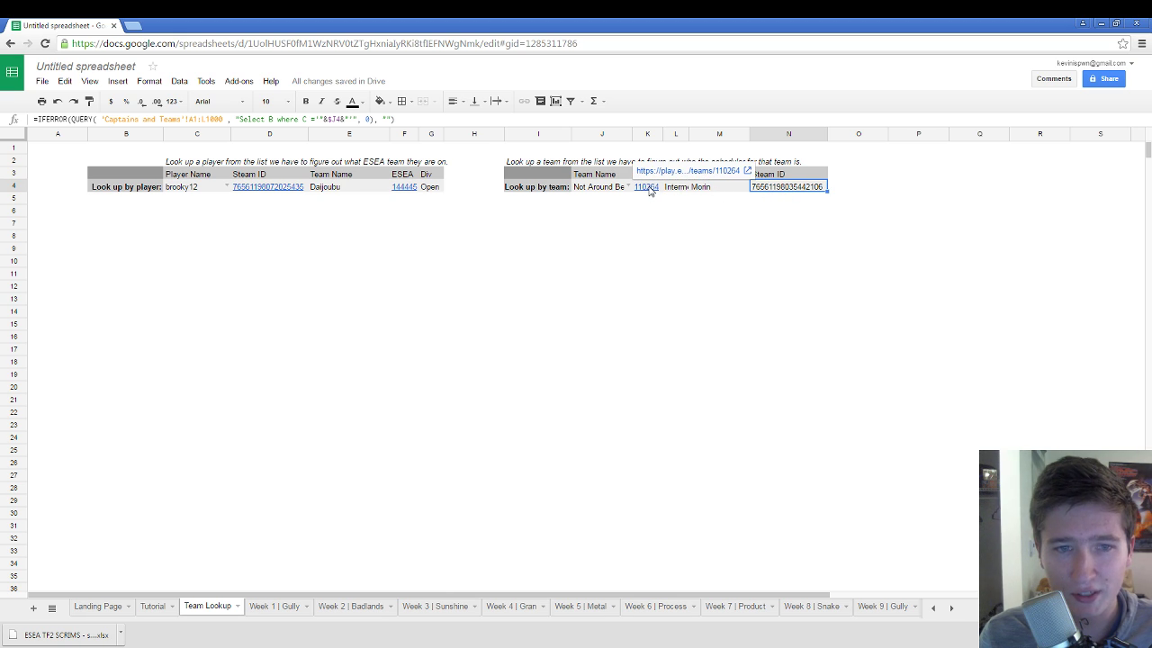
left_click(417, 276)
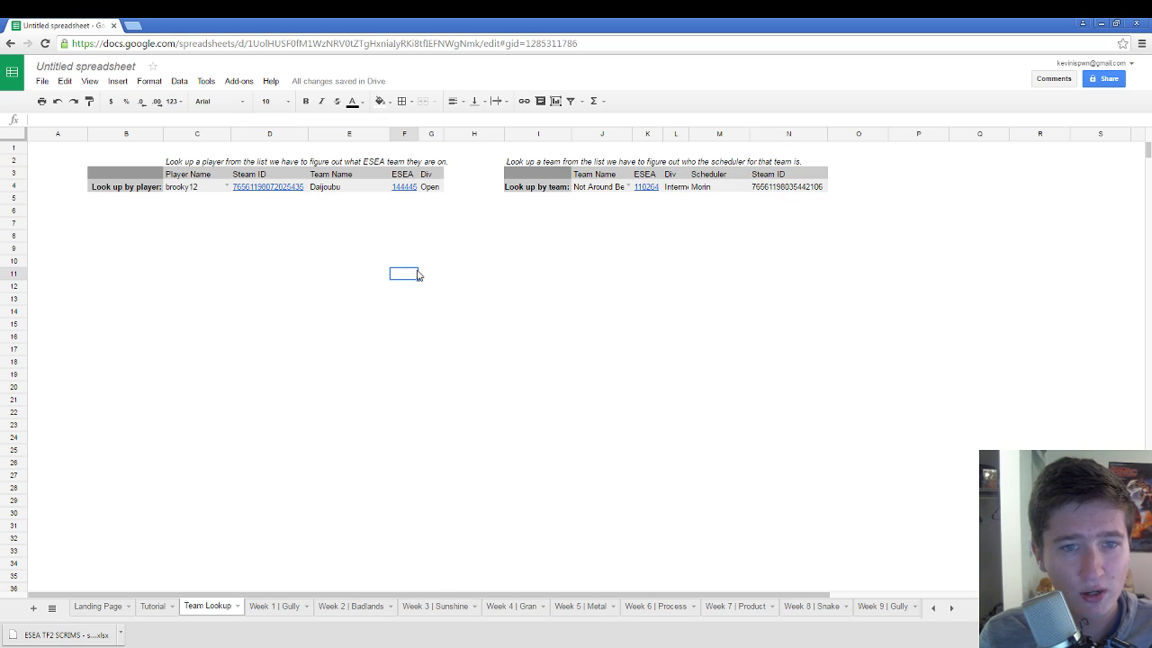
Step: Check the Week Template sheet and its options, then return to Week 1 | Gully
left_click(288, 609)
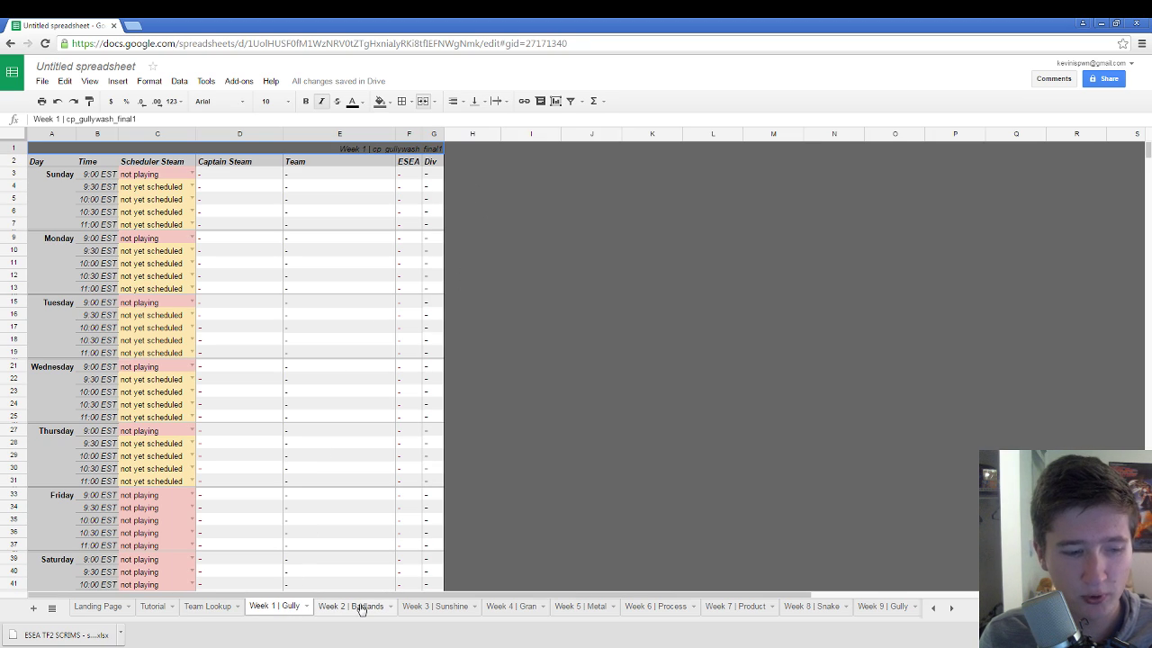
left_click(952, 610)
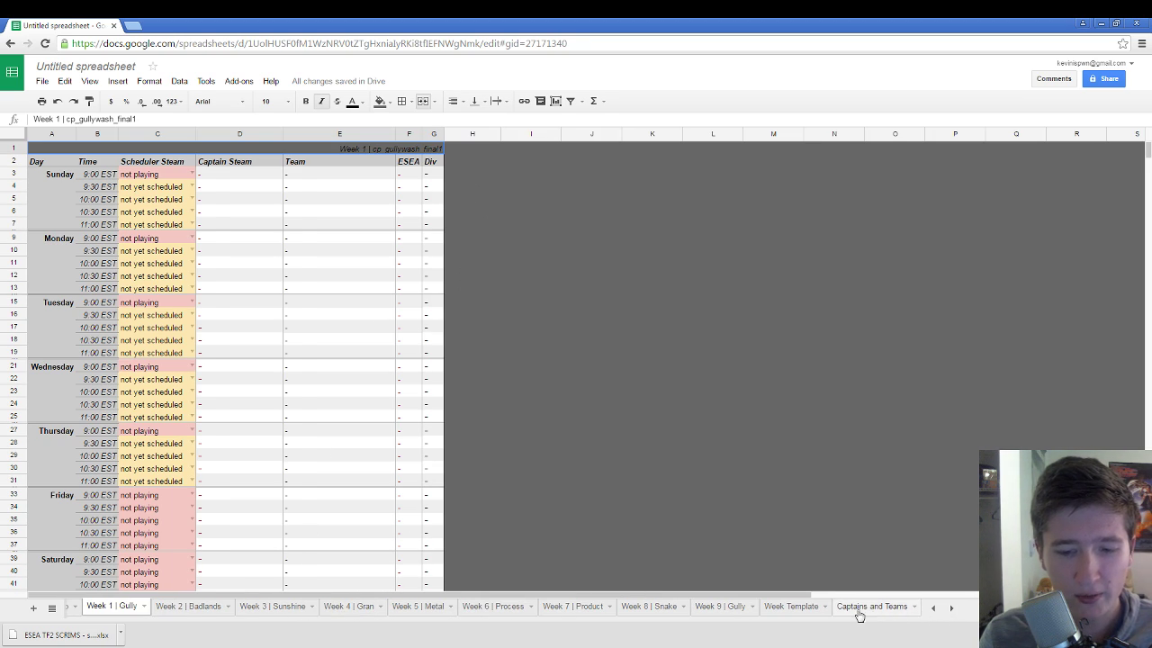
left_click(788, 609)
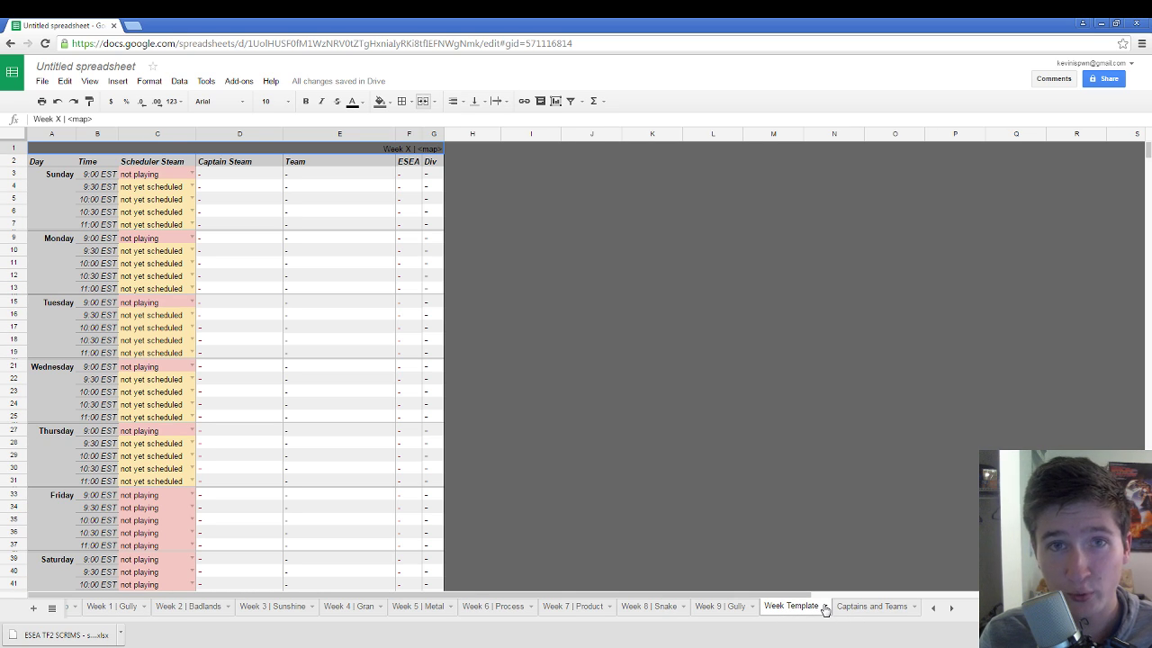
left_click(825, 609)
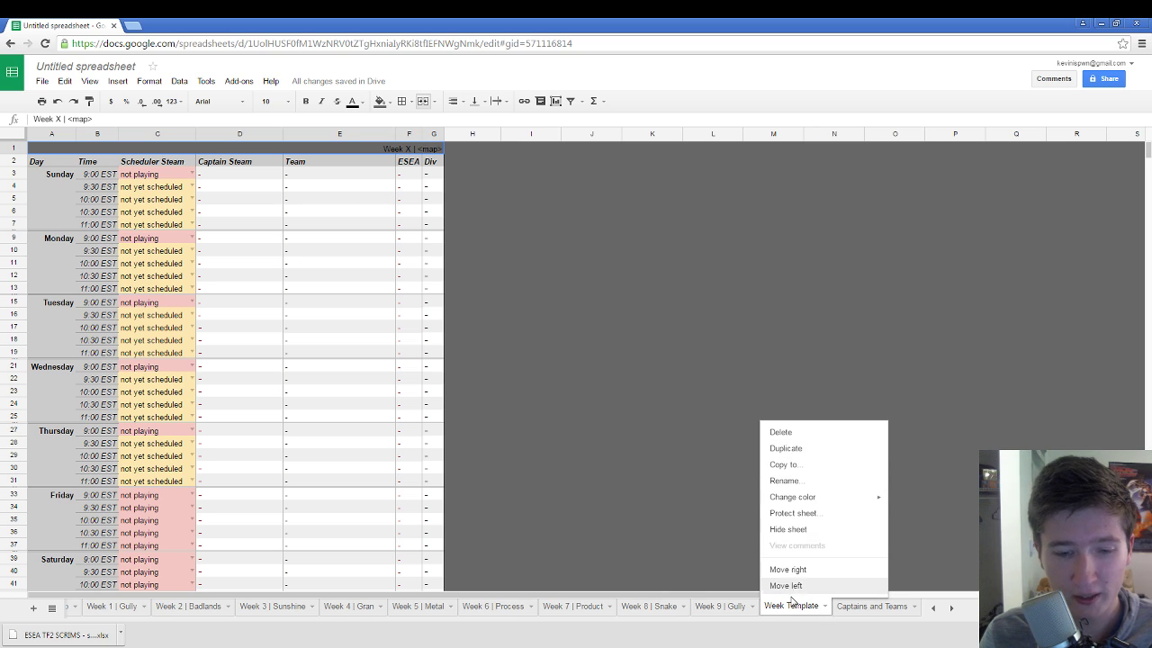
left_click(125, 608)
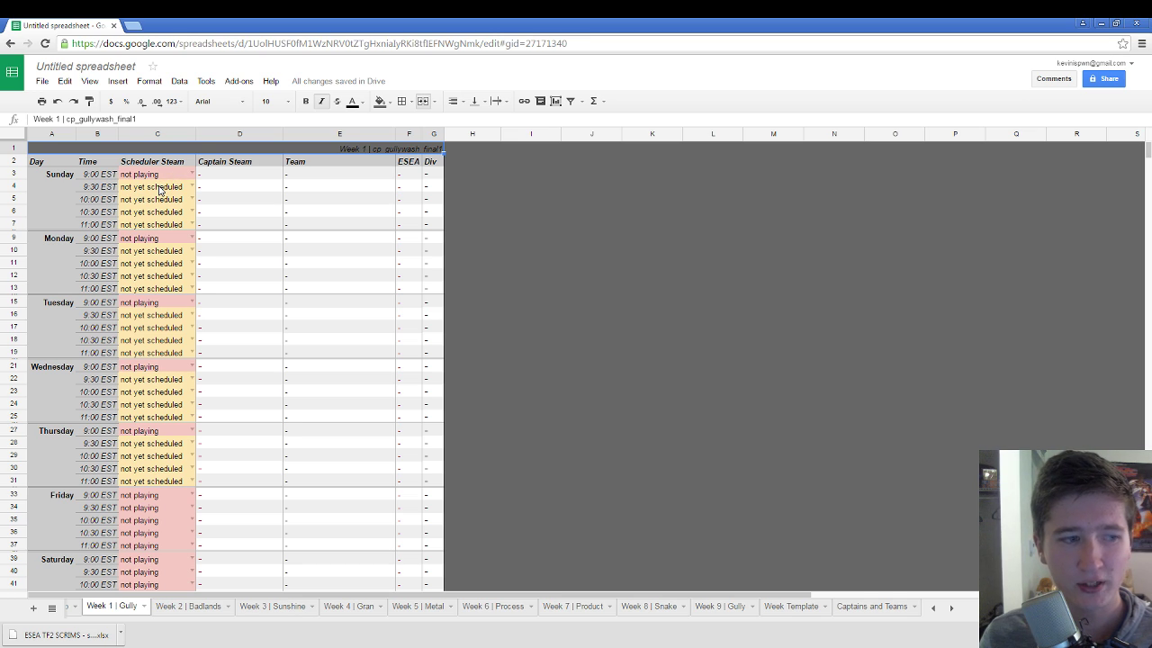
left_click(103, 175)
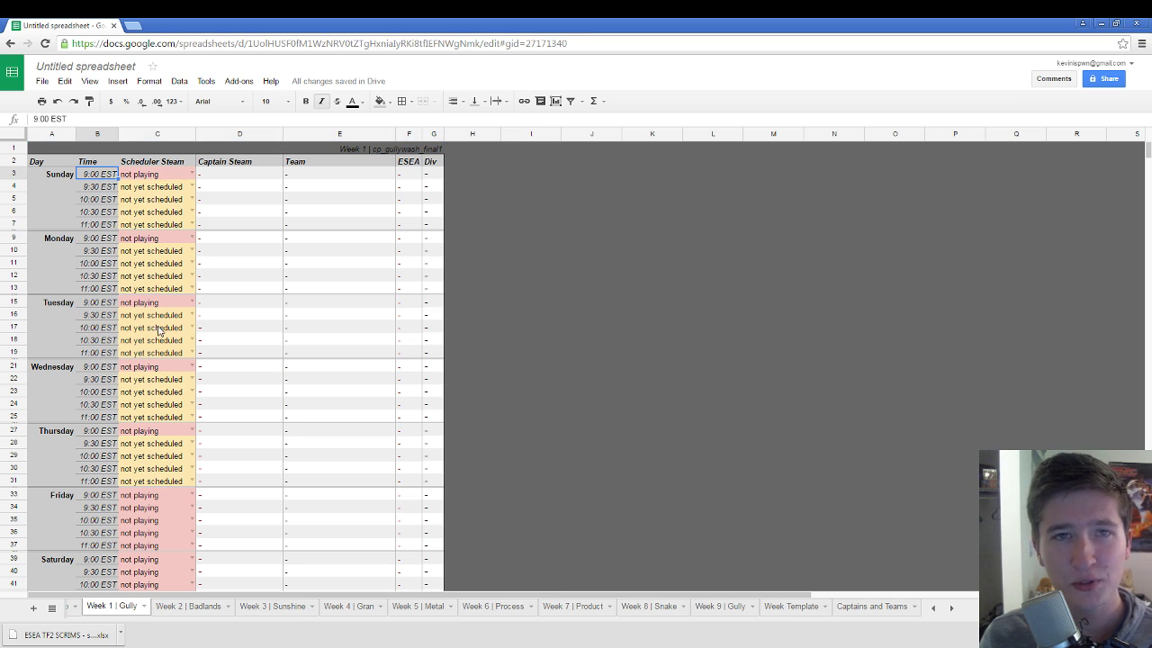
left_click(264, 179)
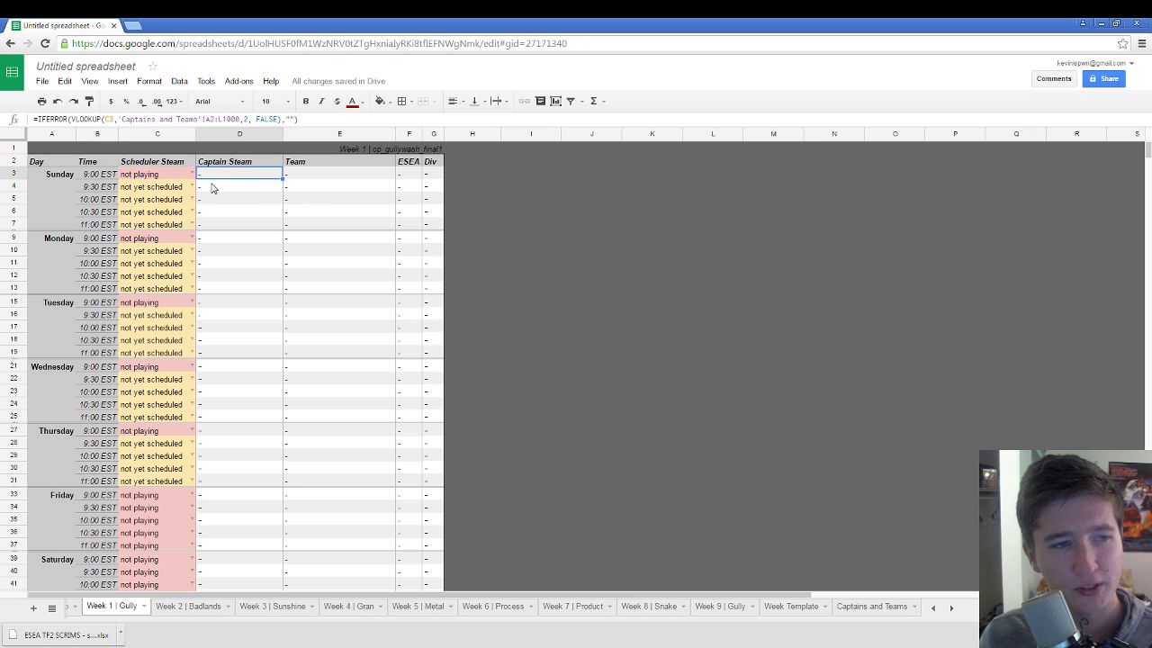
left_click(191, 173)
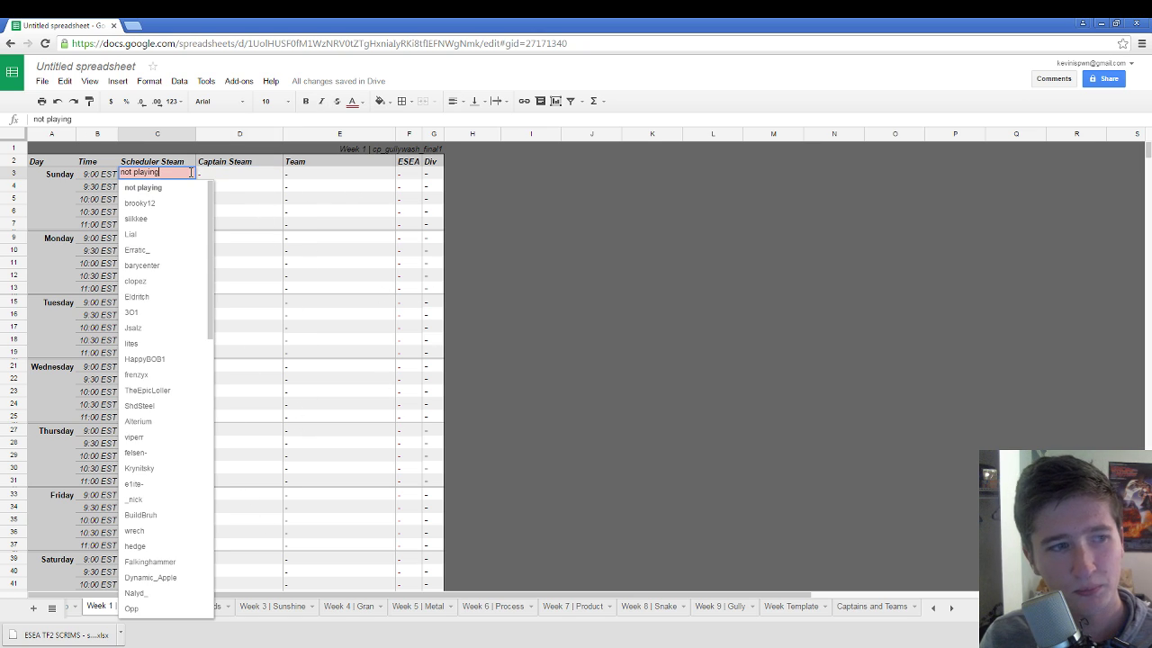
left_click(94, 184)
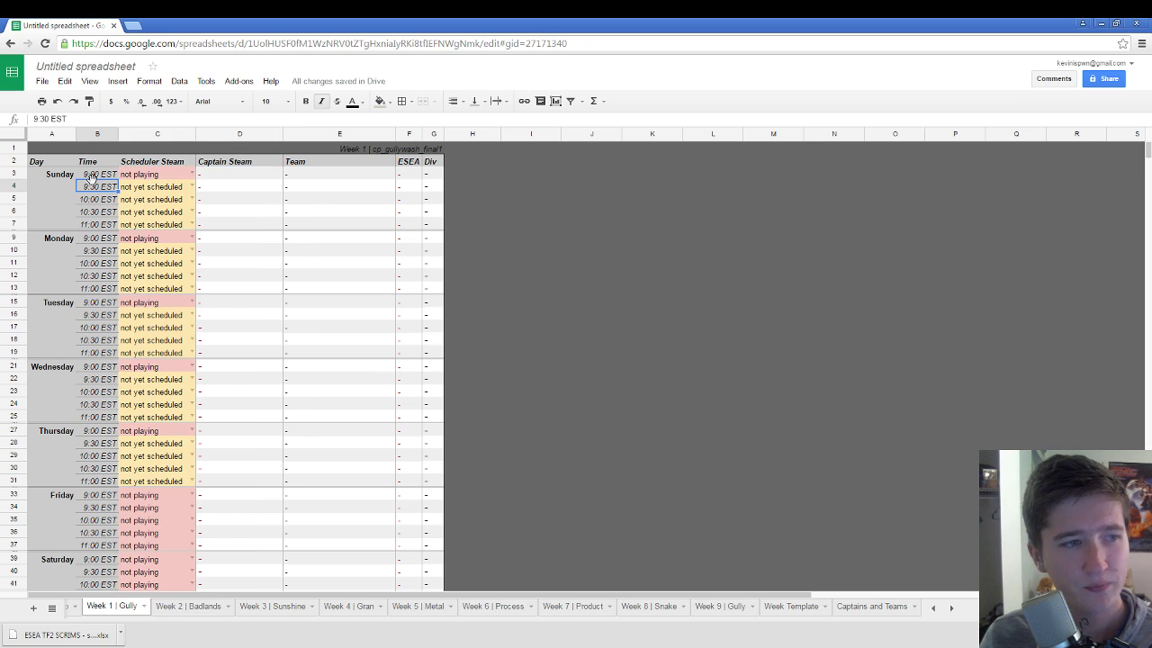
left_click(168, 191)
left_click(168, 252)
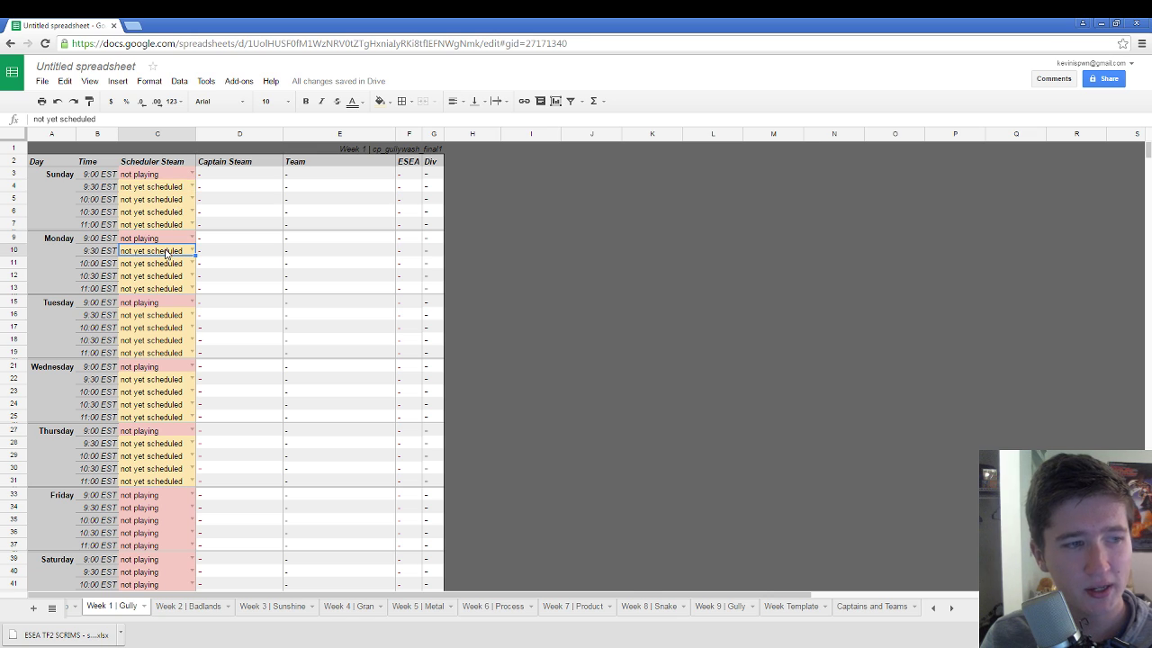
Step: Assign the Cool Calm Collective captain to Monday's 9:30 and 10:00 EST slots
left_click(190, 251)
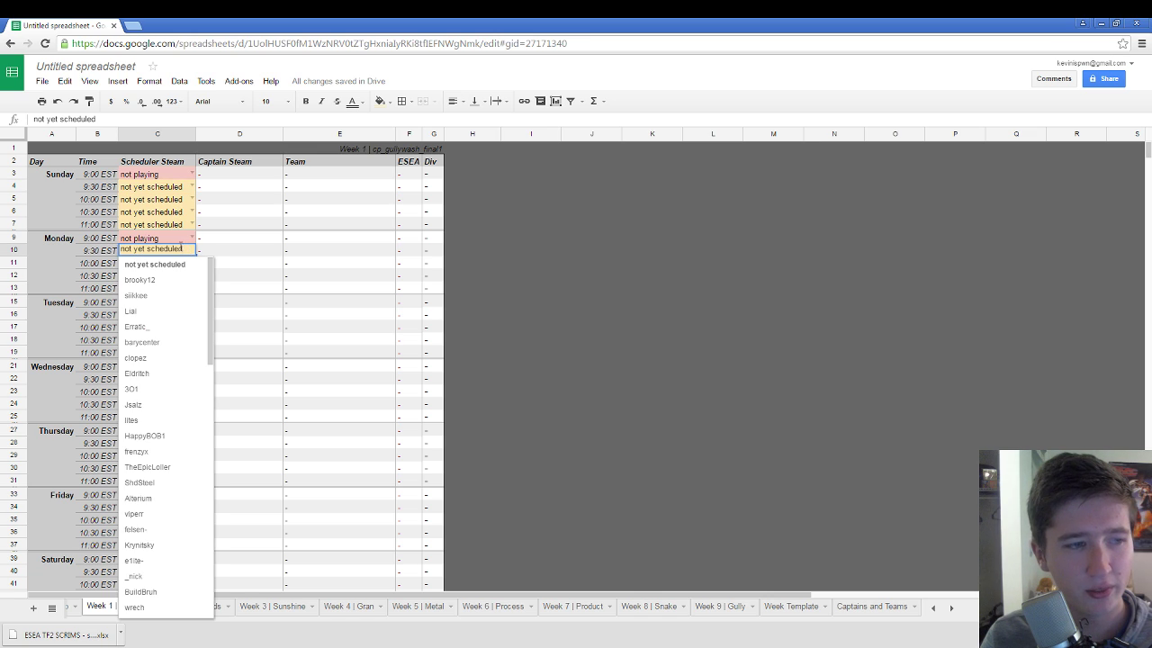
scroll(161, 367, "down", 4)
scroll(161, 366, "down", 5)
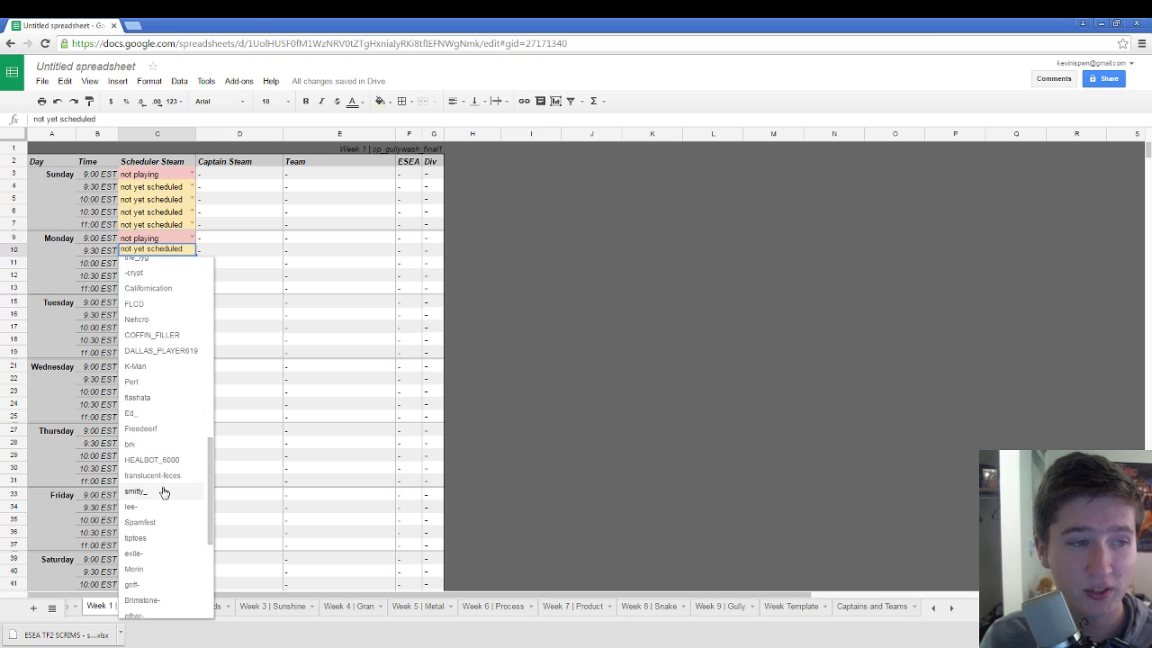
left_click(163, 492)
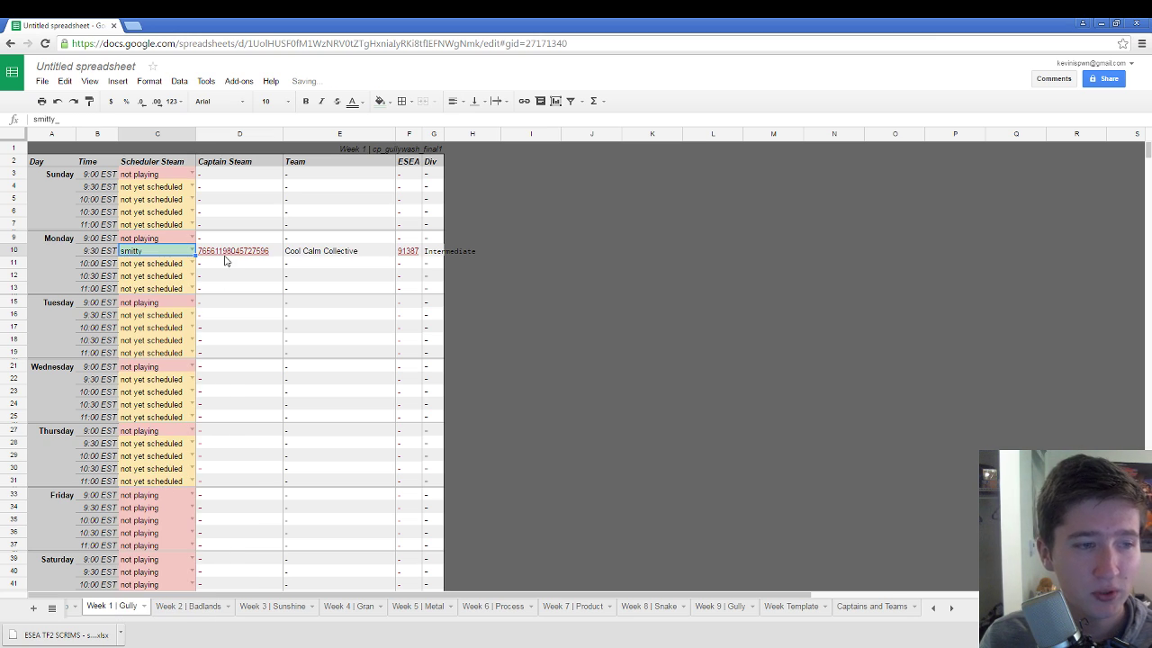
left_click(193, 264)
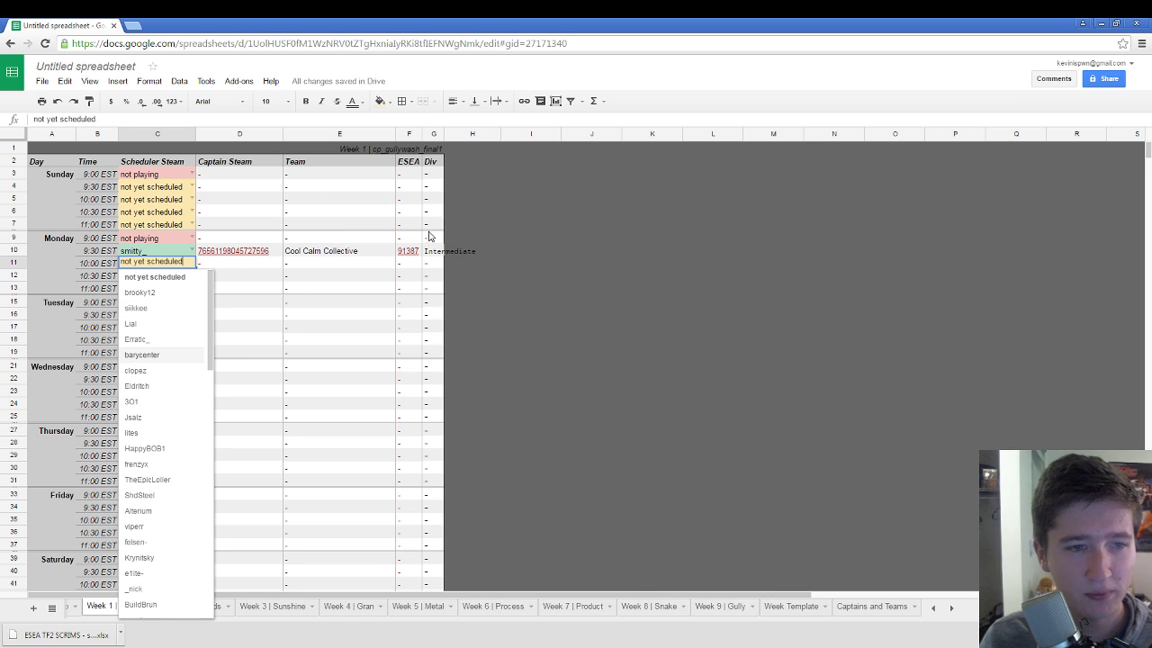
scroll(182, 380, "down", 6)
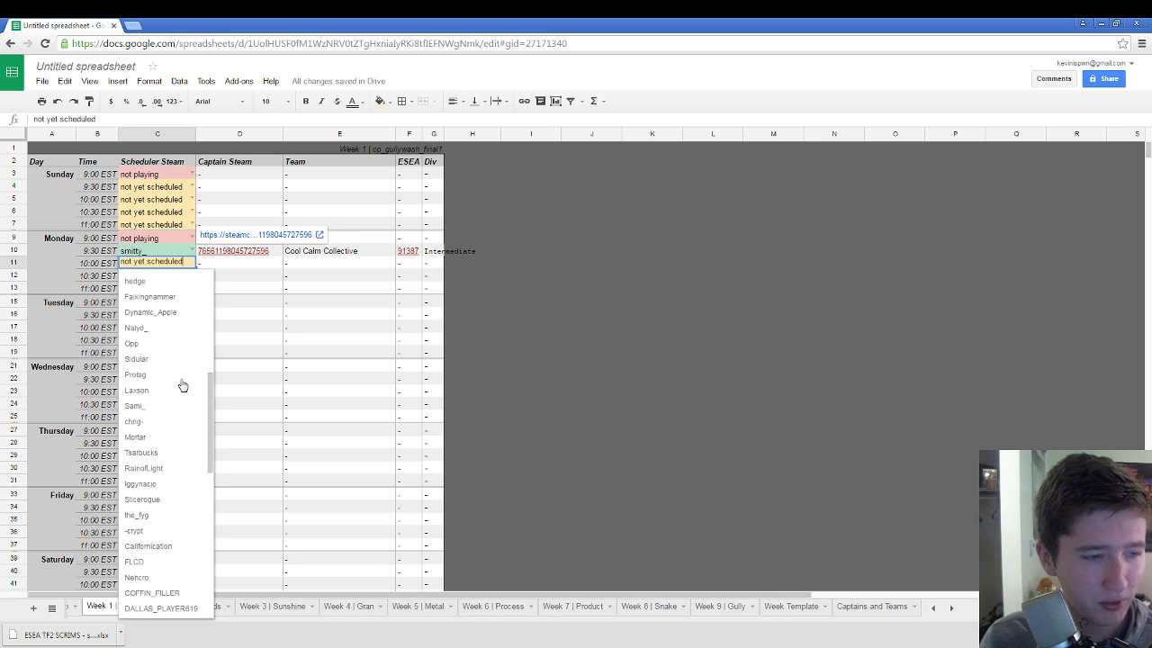
scroll(173, 428, "down", 3)
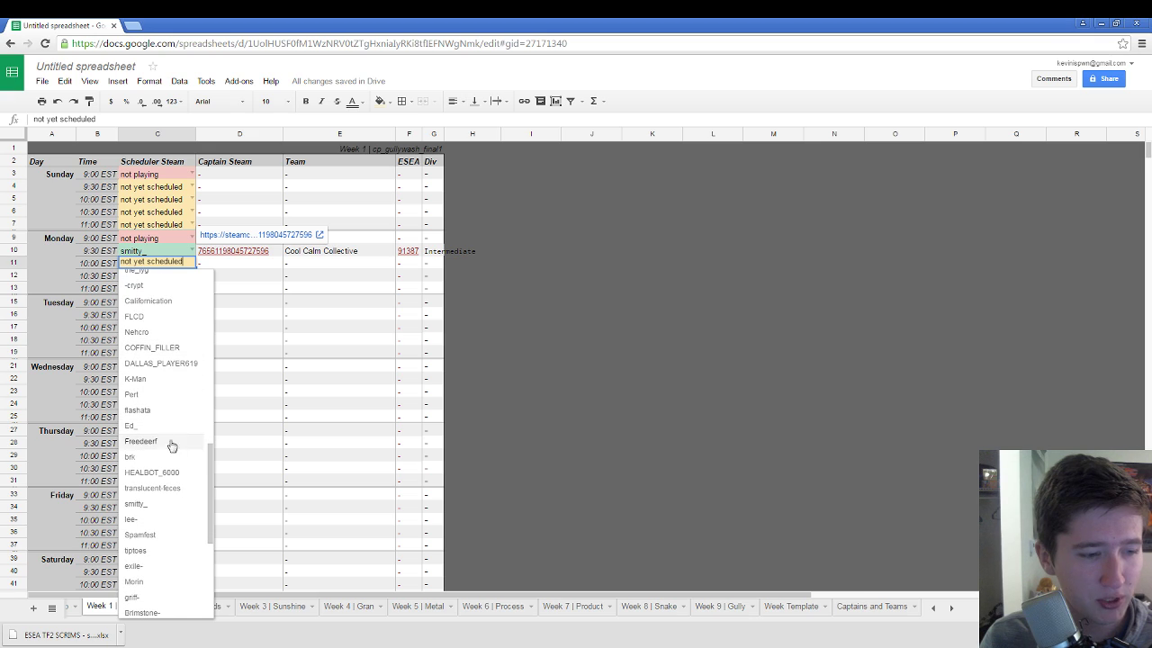
left_click(152, 510)
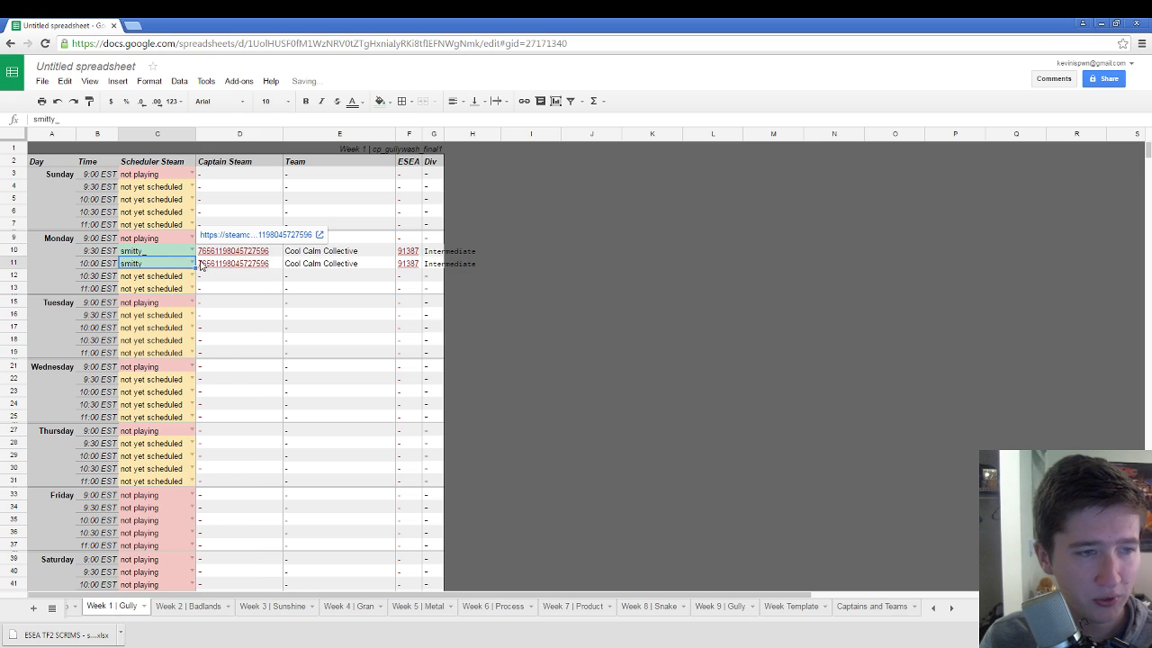
Step: Check the D12 lookup formula and open the captain's Steam profile link
left_click(255, 275)
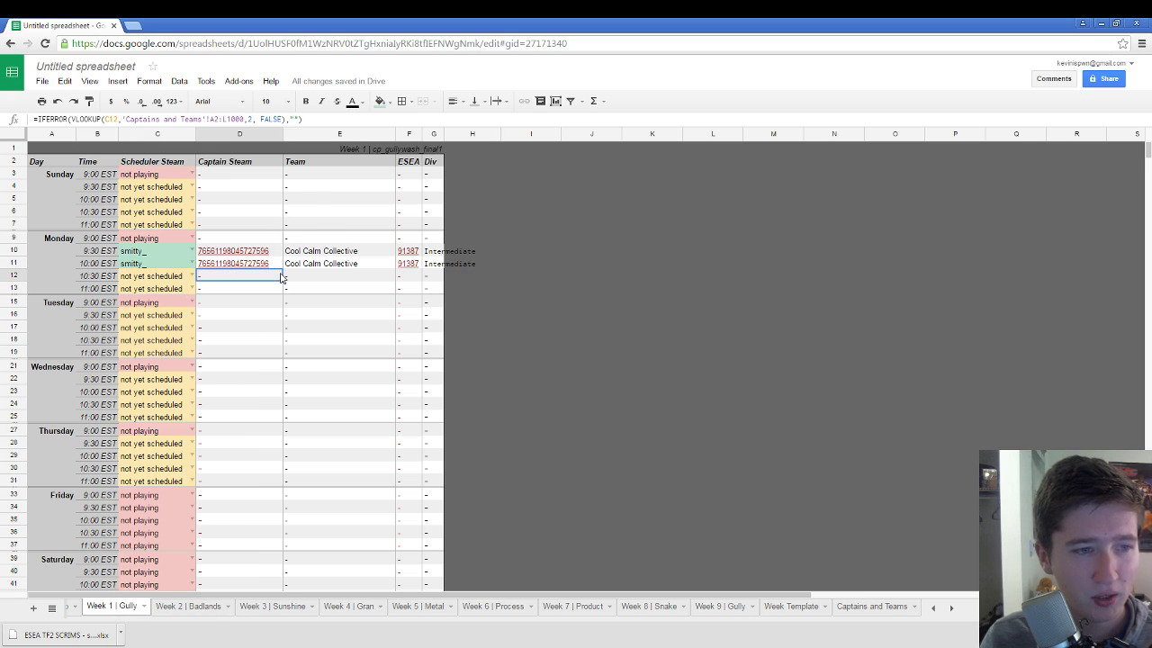
mouse_move(259, 253)
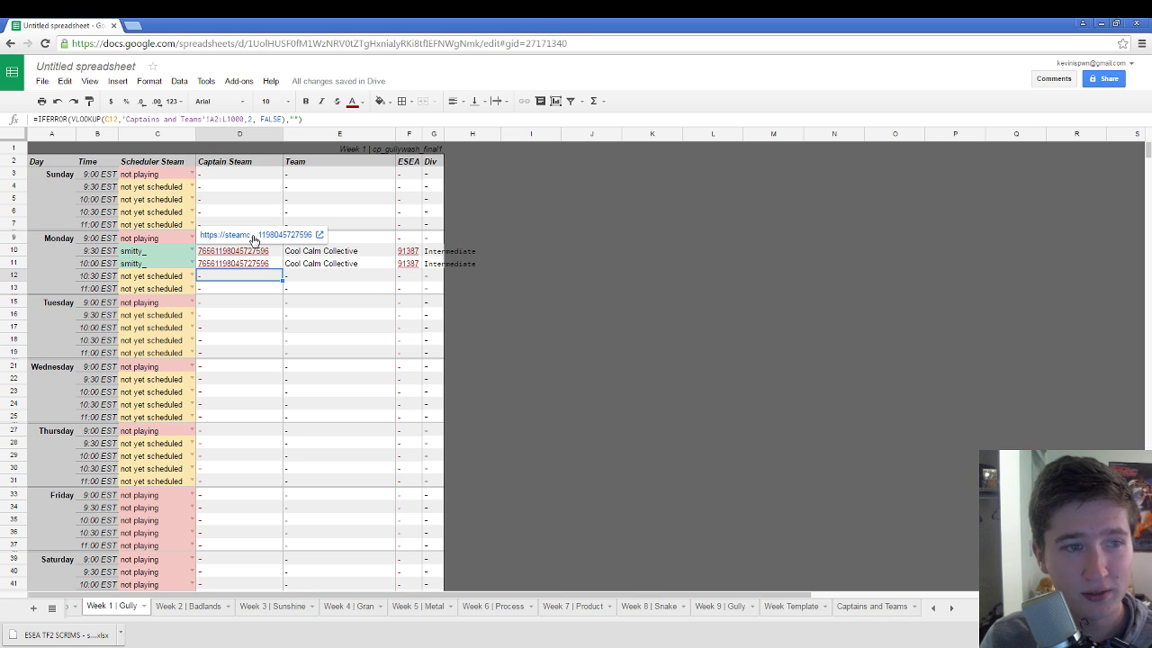
left_click(254, 236)
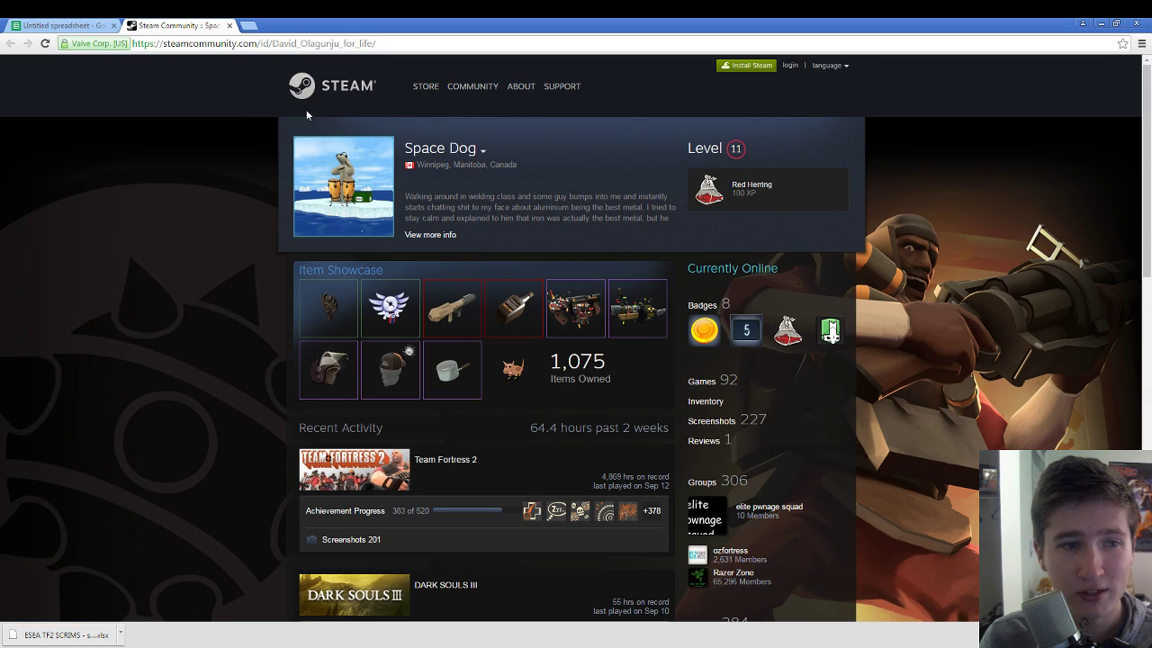
Step: Close the Steam Community profile tab
middle_click(192, 27)
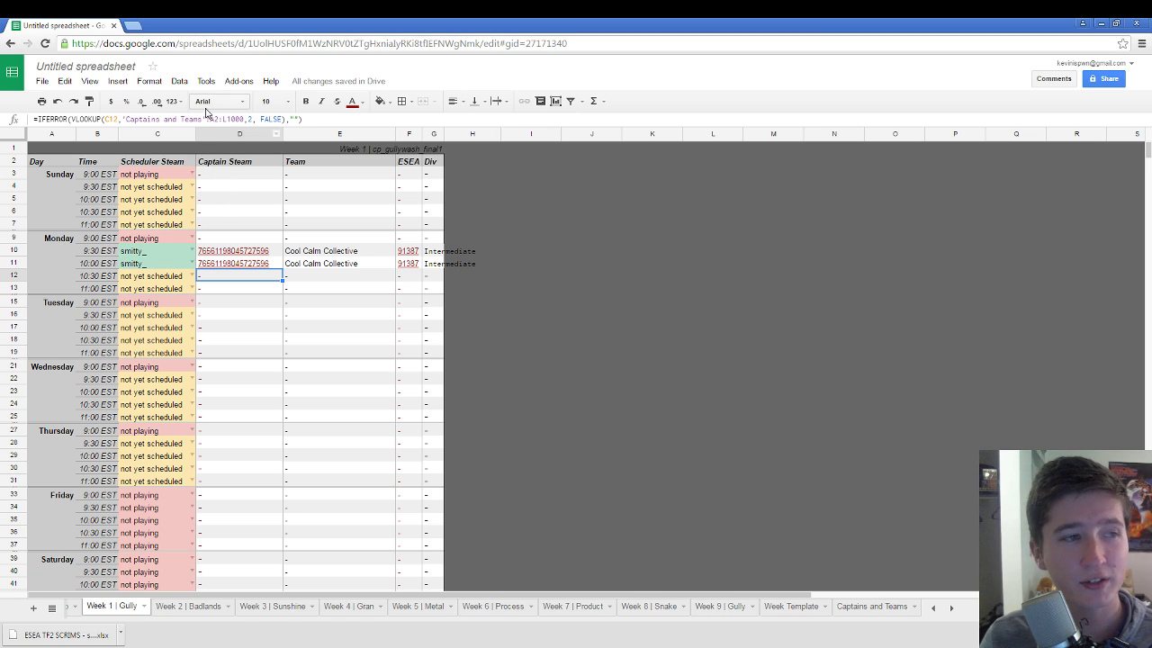
Step: Rename the spreadsheet from 'Untitled spreadsheet' to 'ccc.scrim s23'
left_click(115, 68)
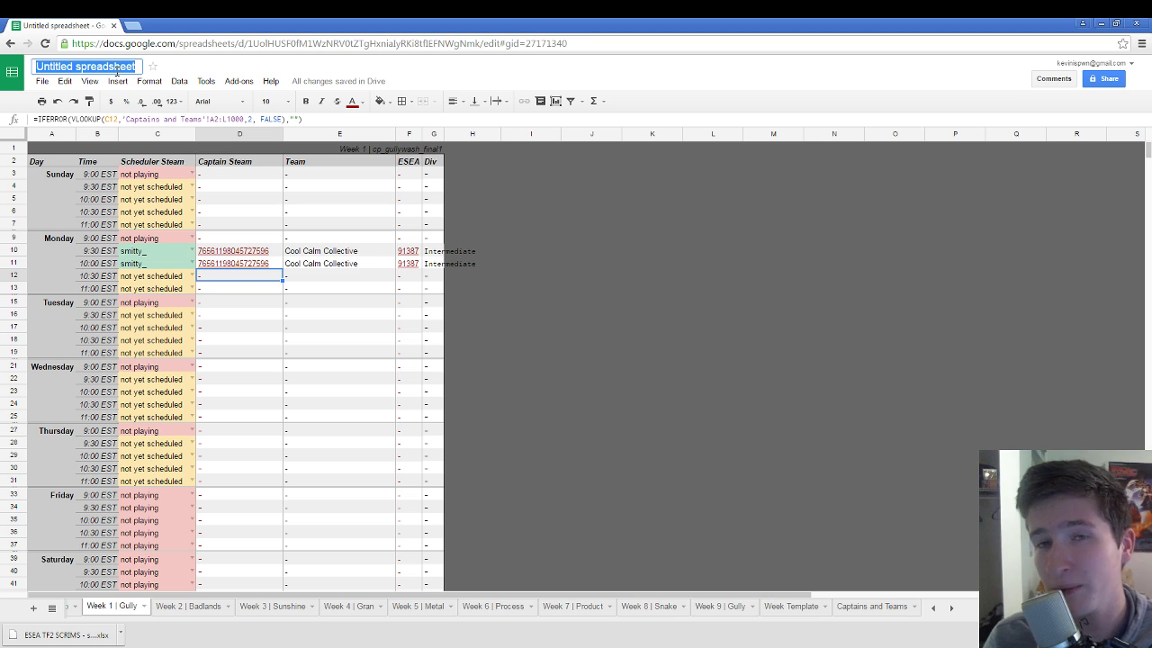
type("c")
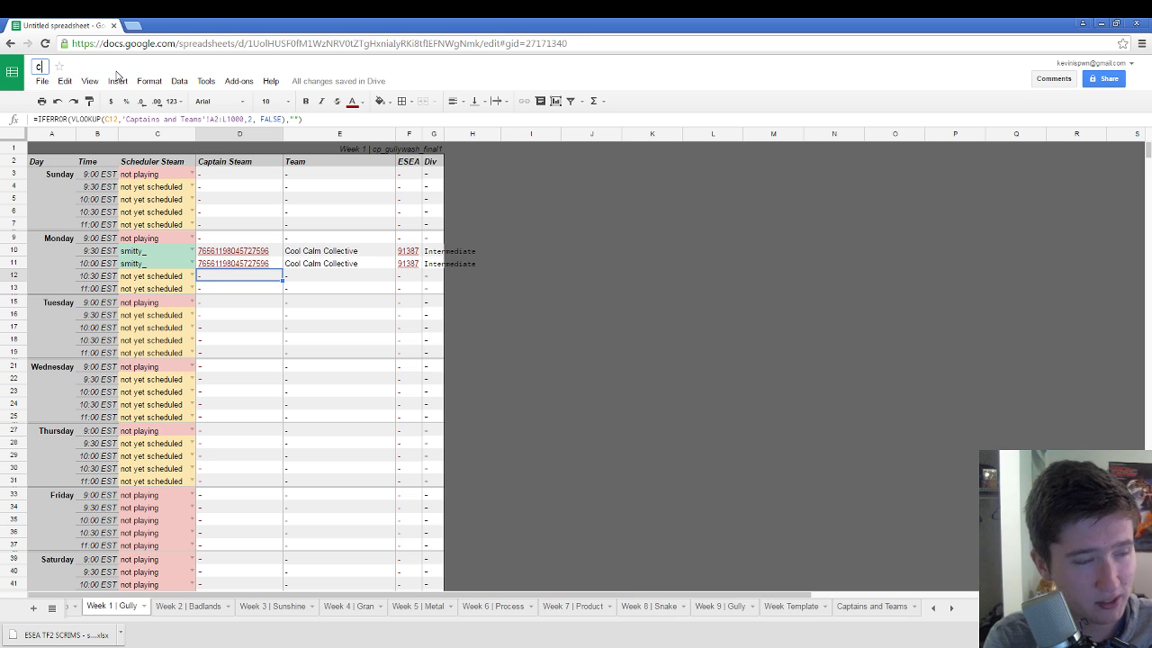
type("cc.scri")
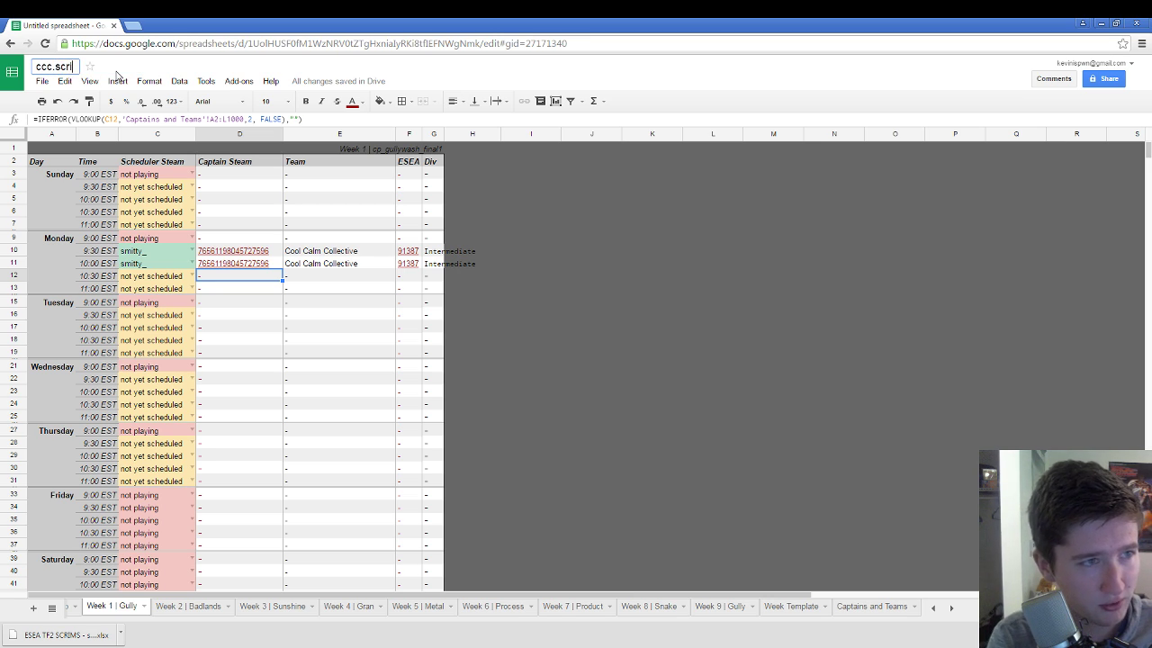
type("m s23")
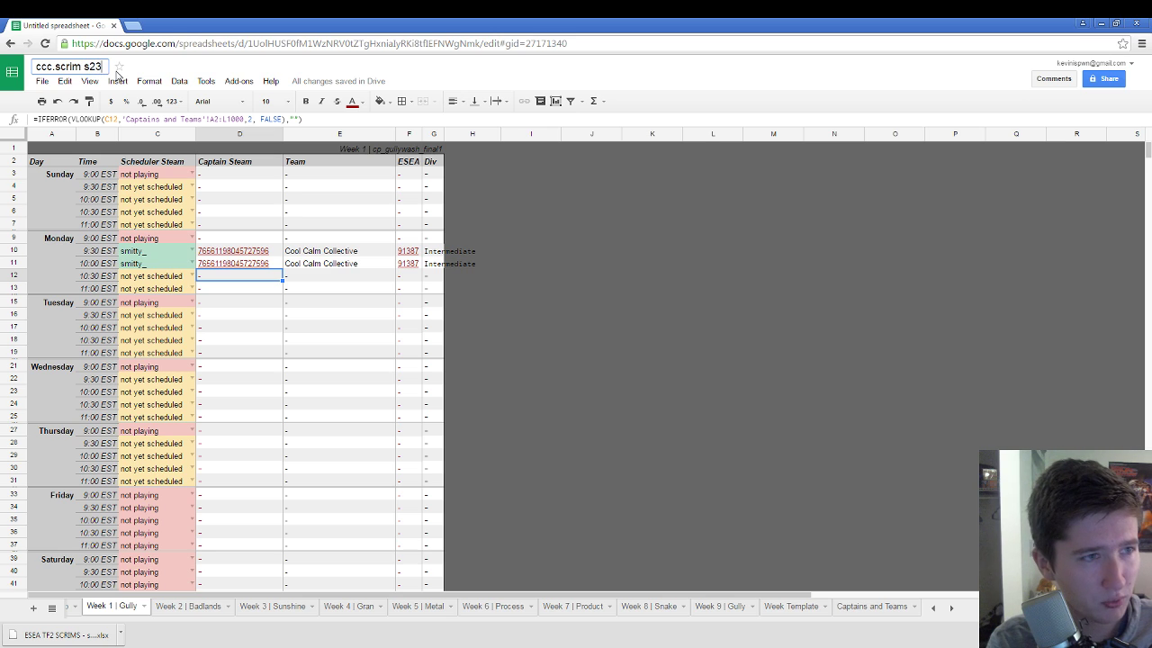
key("Return")
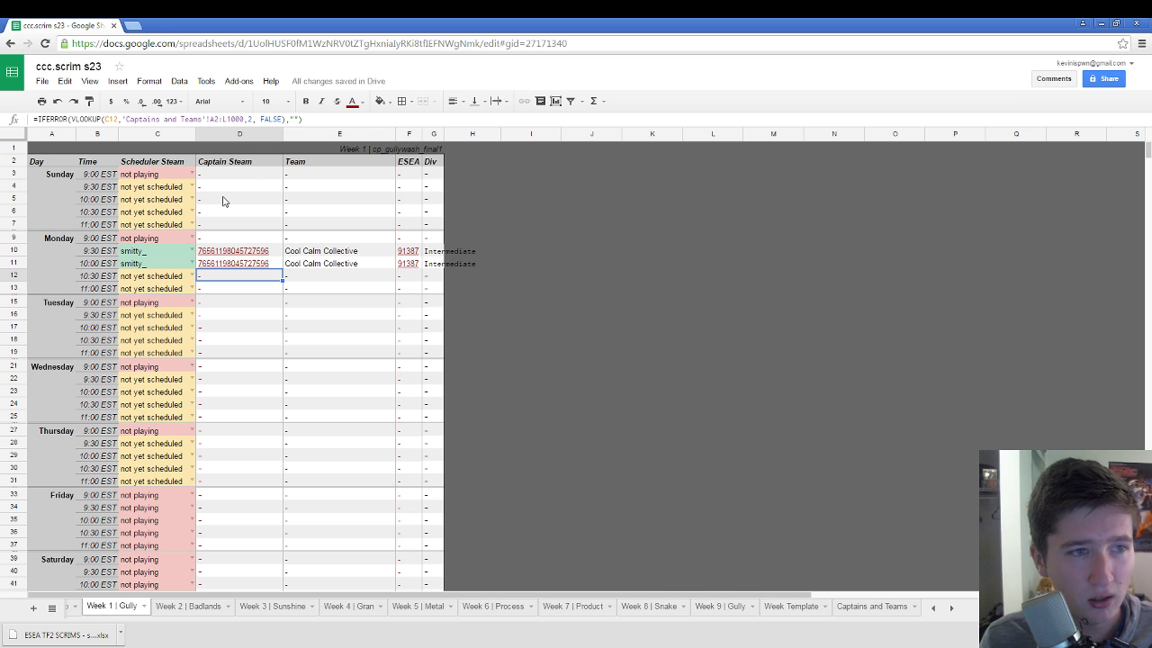
Step: Turn on link sharing so anyone with the link can view, keeping the default permission
left_click(42, 81)
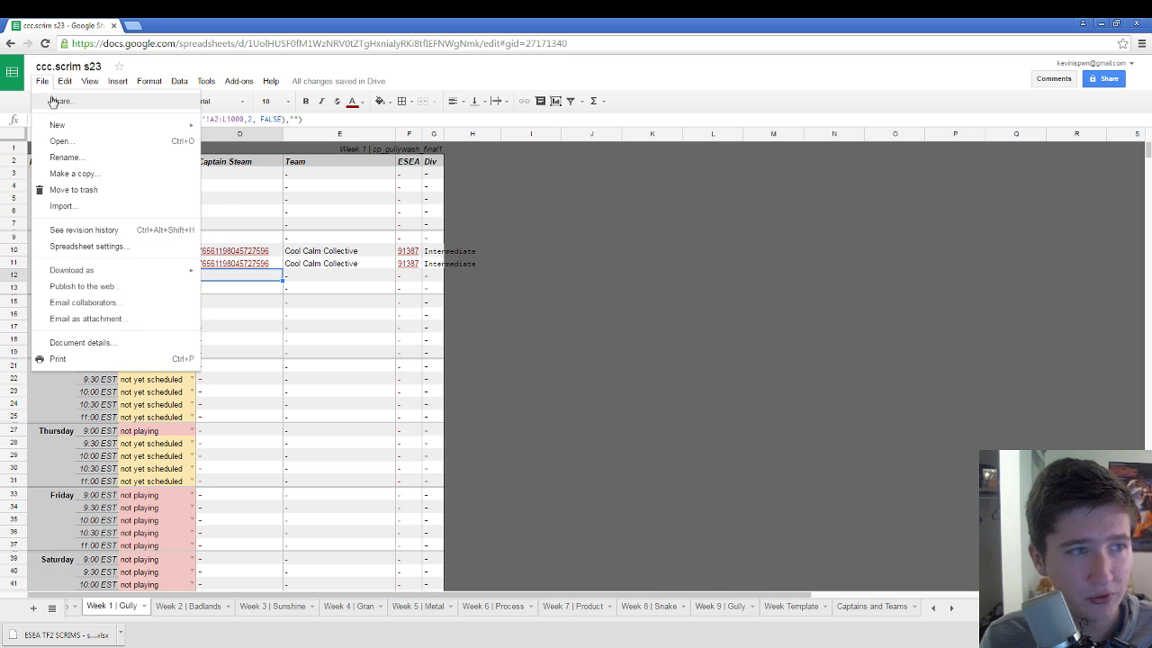
left_click(56, 103)
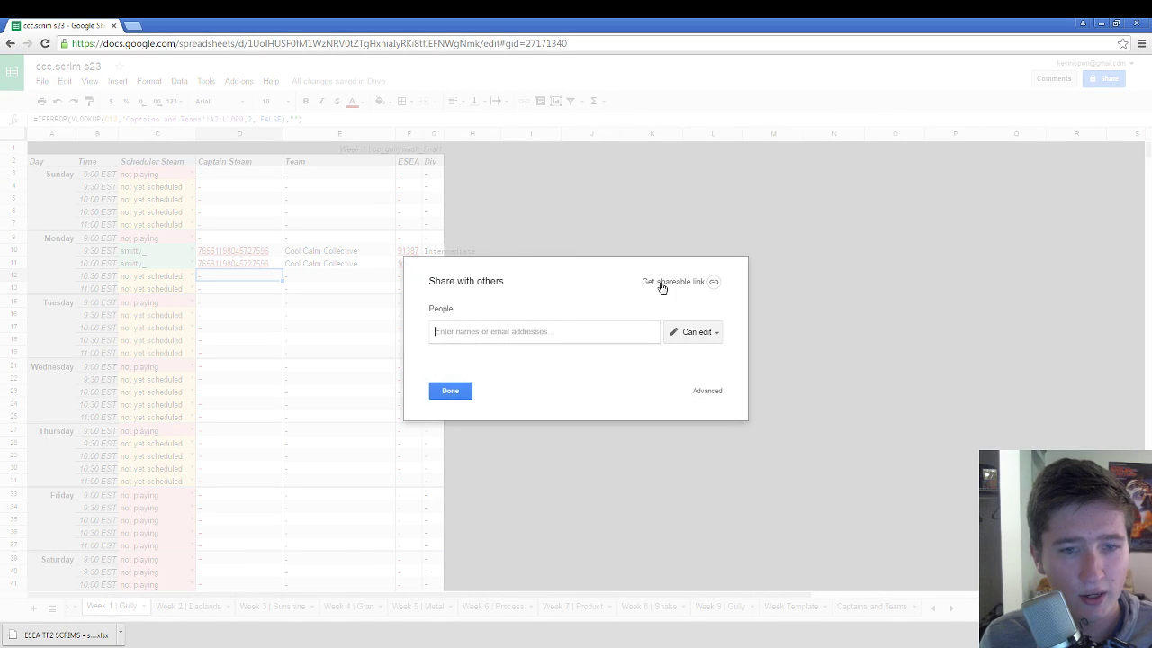
left_click(700, 332)
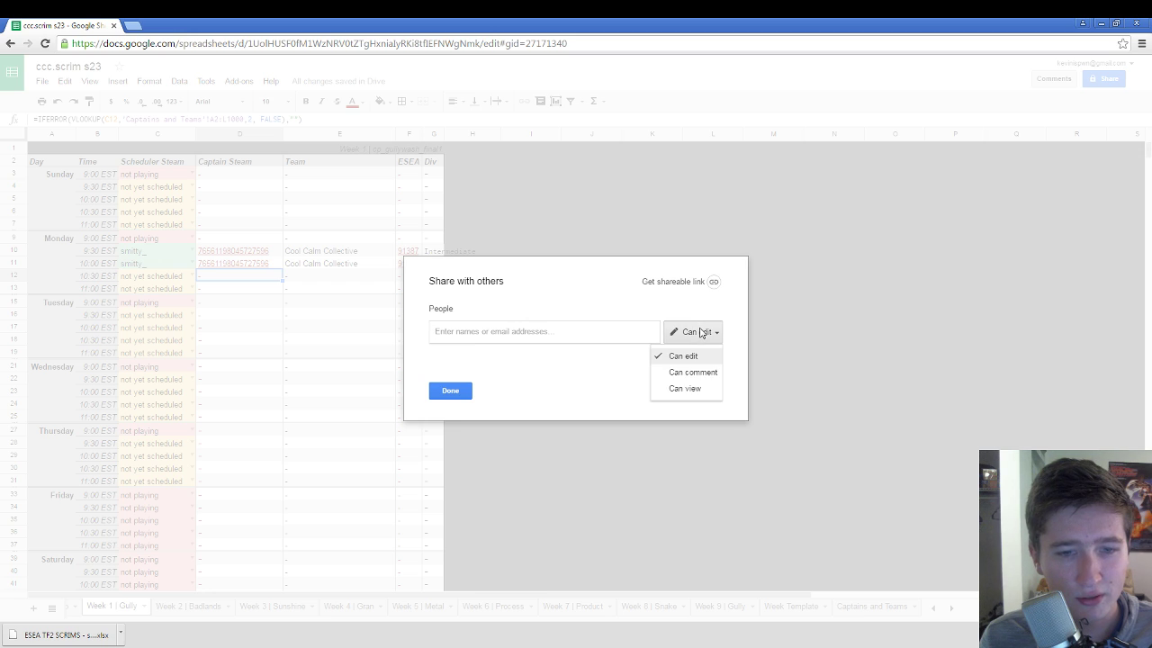
left_click(706, 311)
left_click(712, 282)
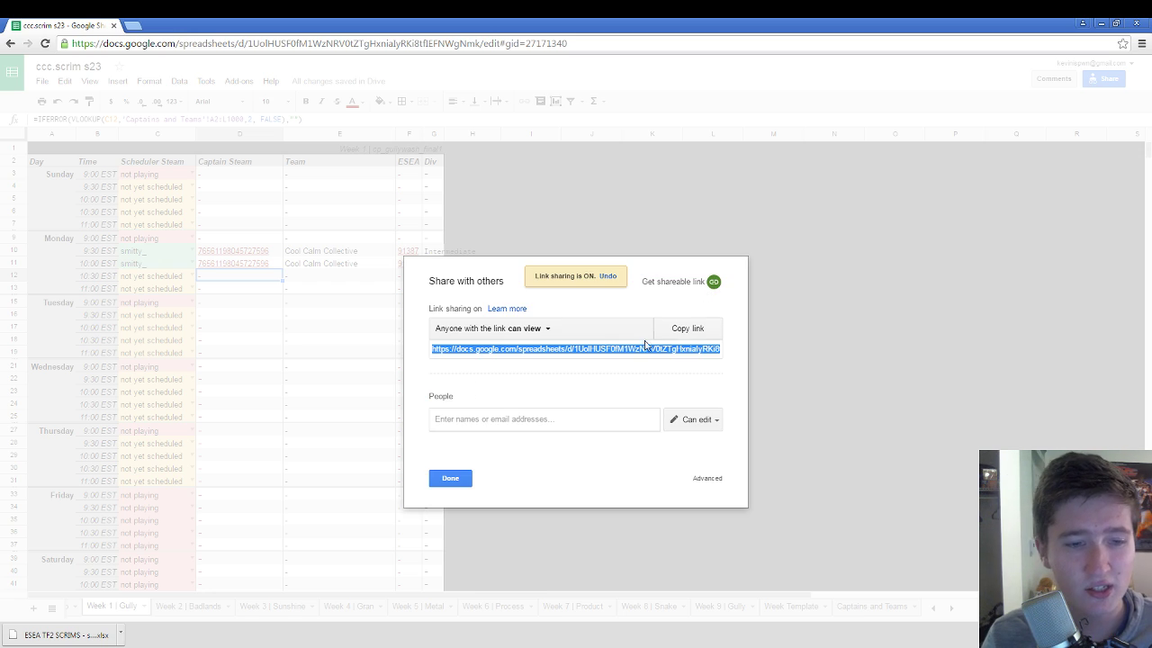
left_click(541, 419)
Step: Paste the shareable link into the address bar and load the spreadsheet through it
left_click(459, 43)
key("Return")
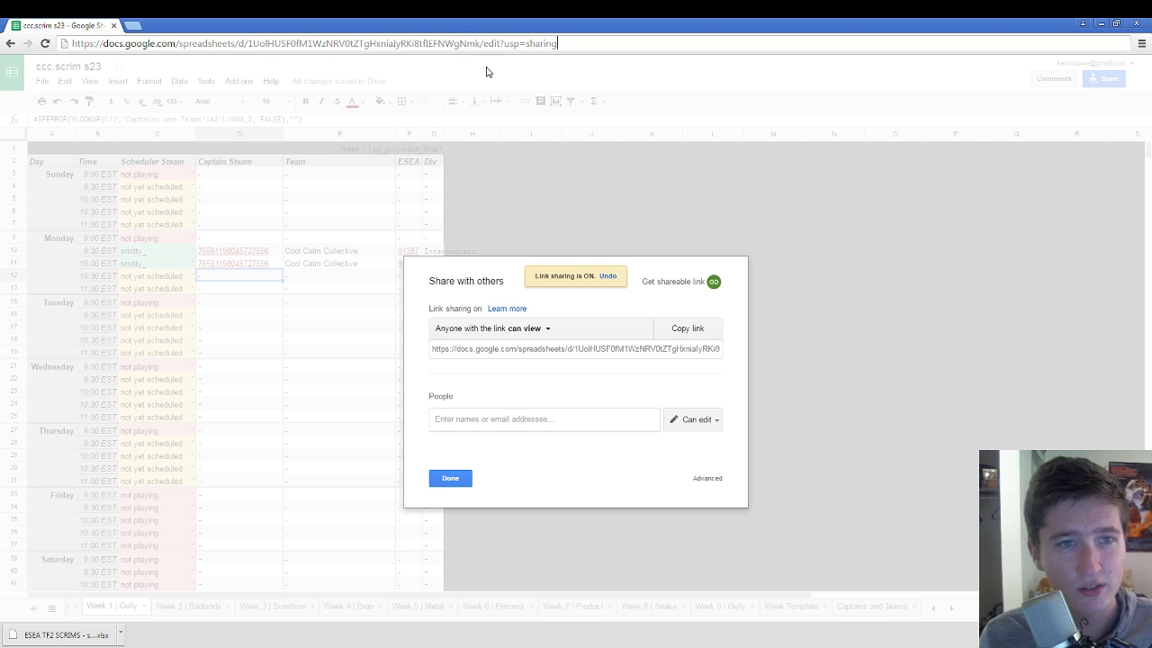